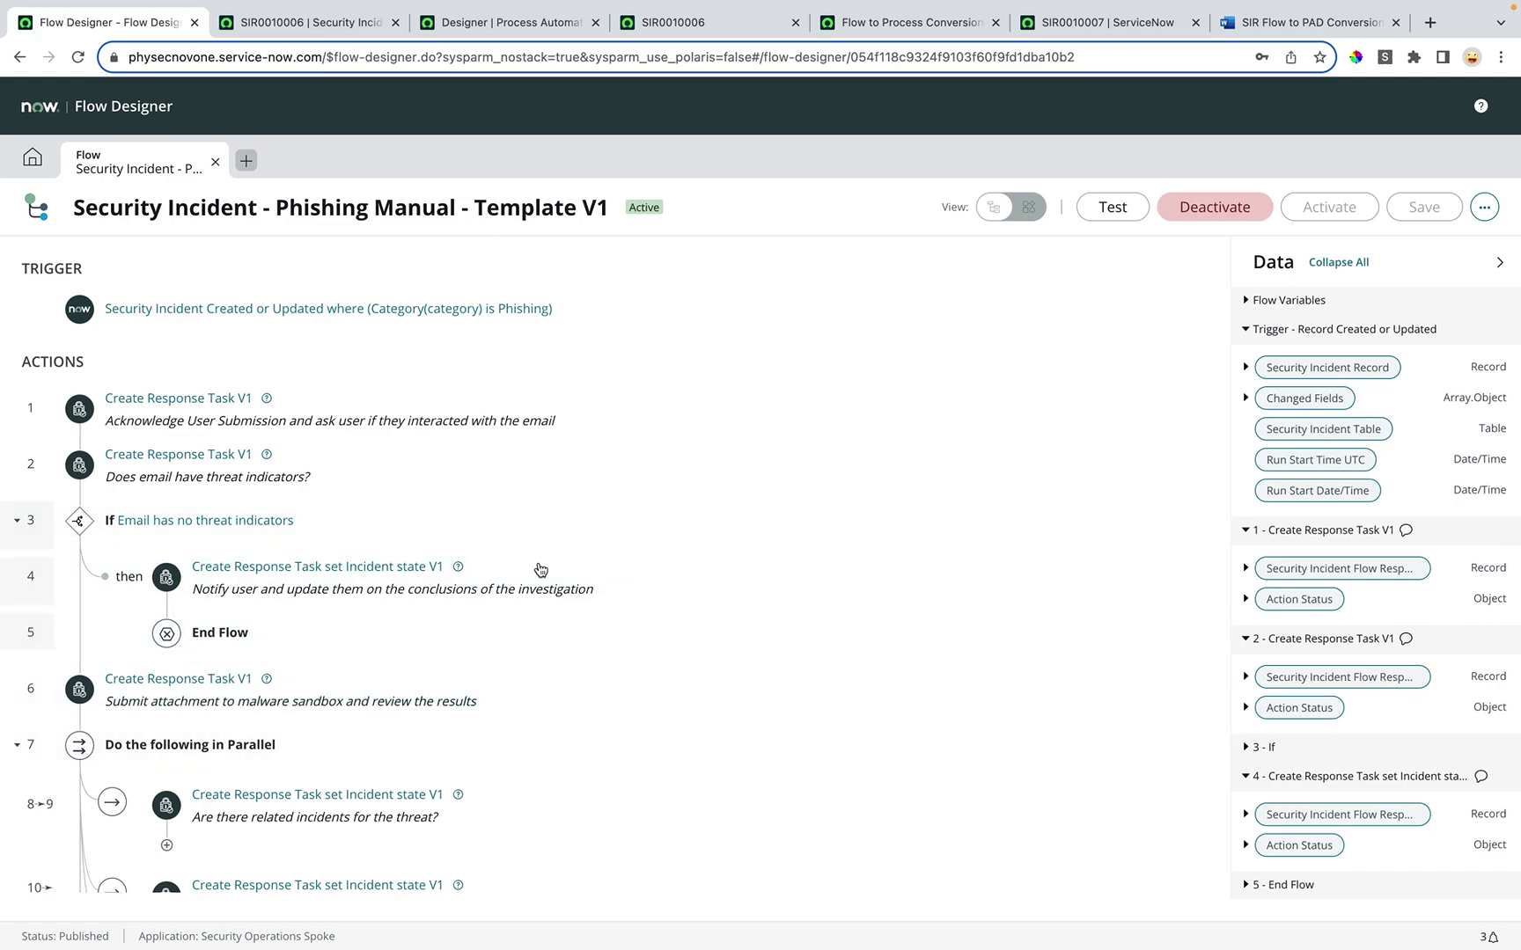
# Compare the manual phishing flow with its incident response tasks, the Manual Phishing Playbook Template V1 process and the incident's playbook in the workspace
pyautogui.click(295, 27)
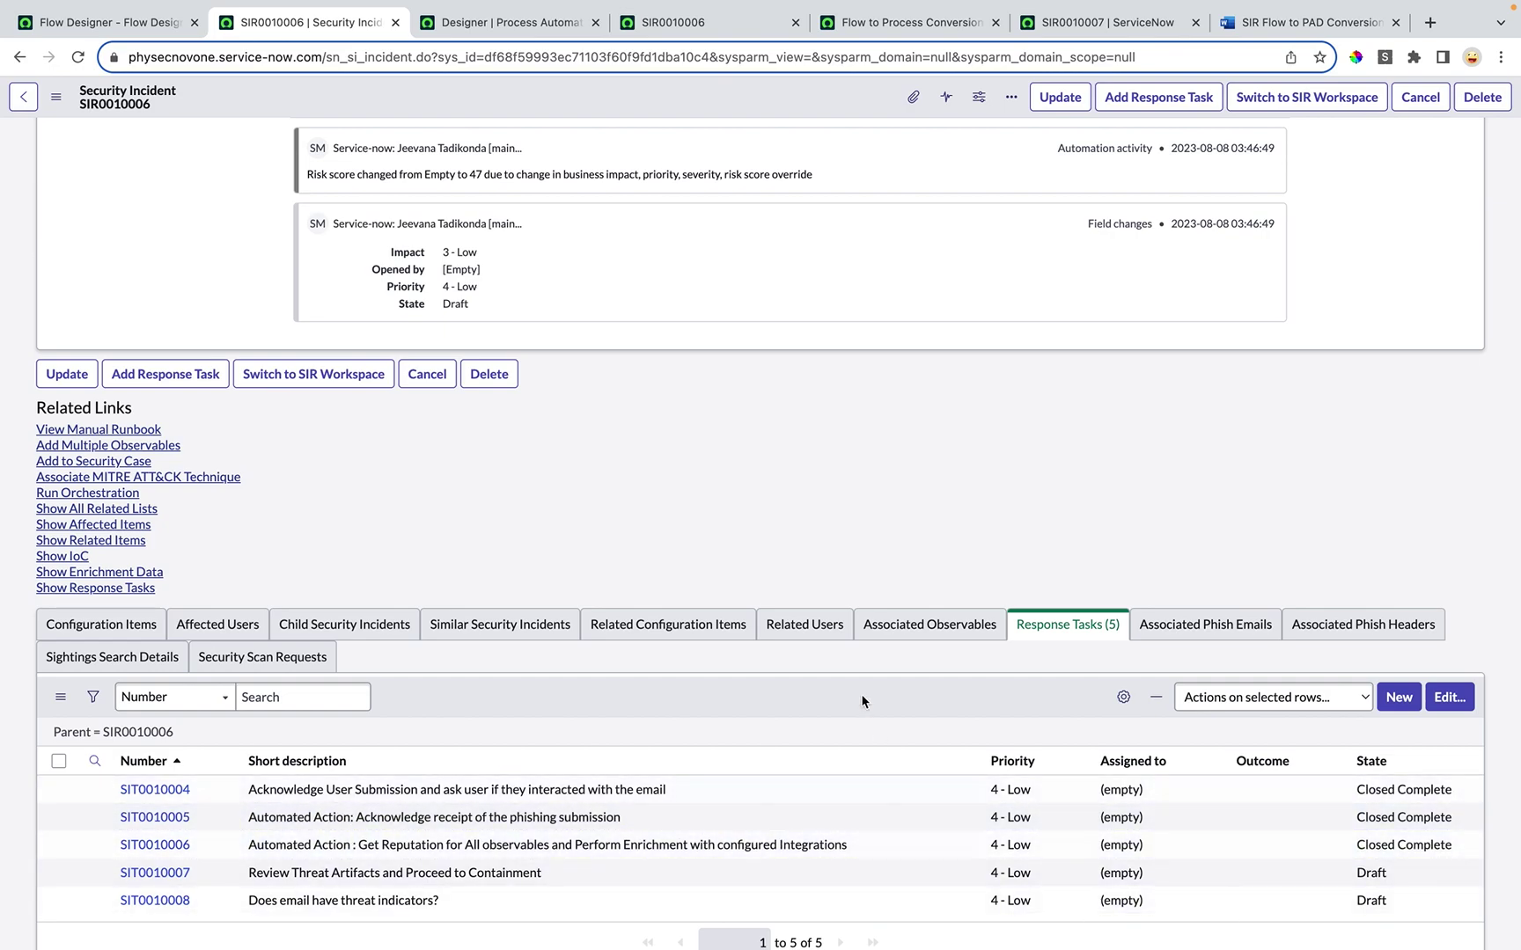
pyautogui.click(497, 27)
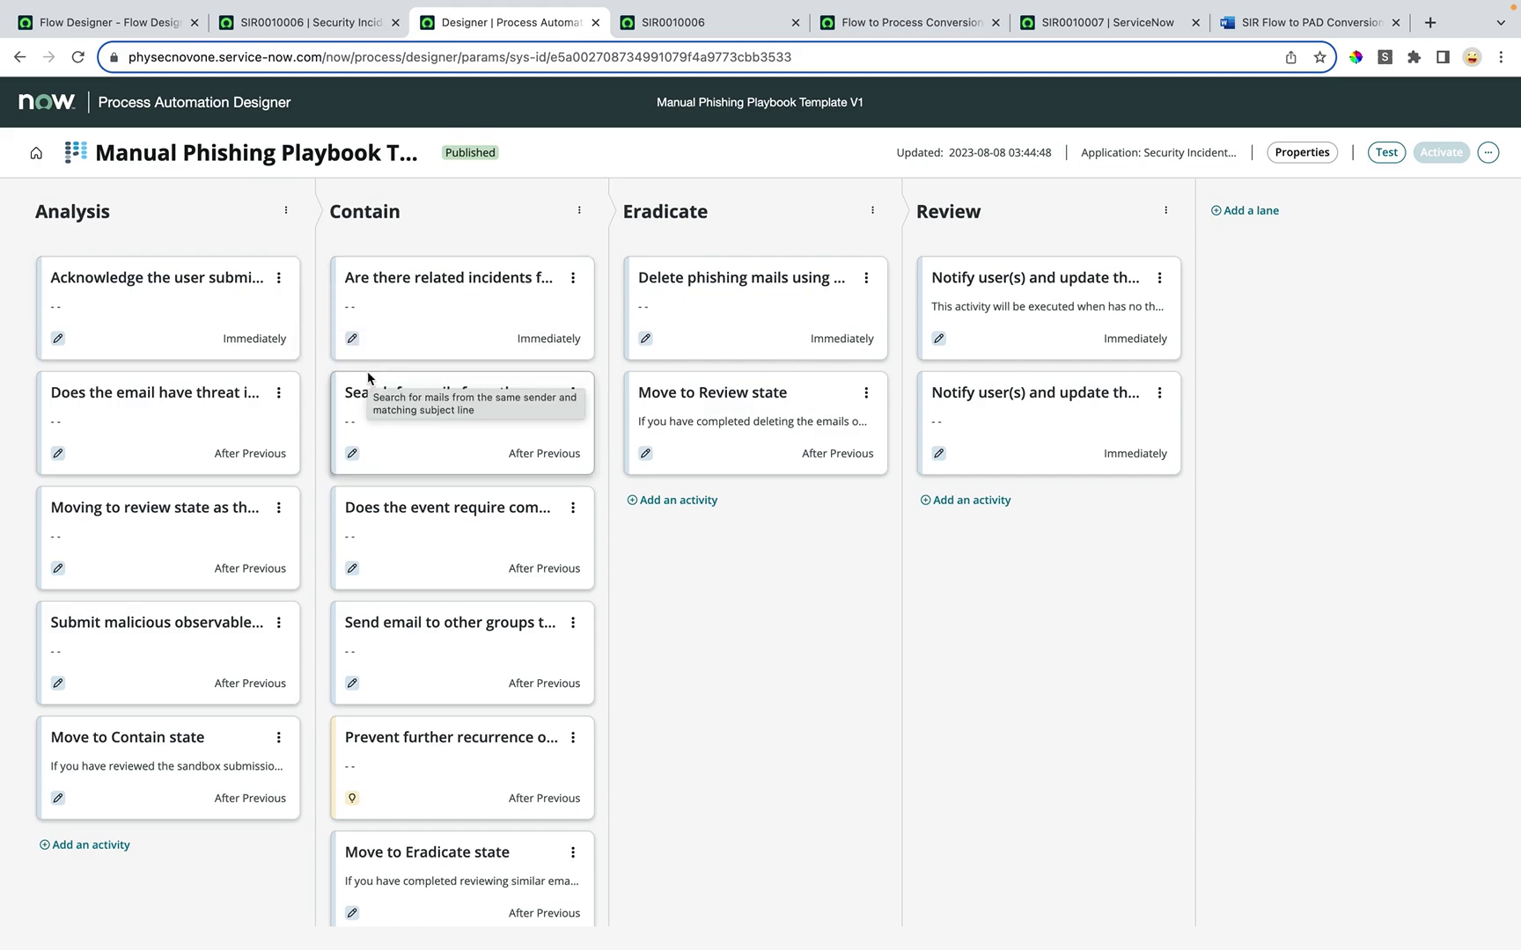
pyautogui.click(694, 32)
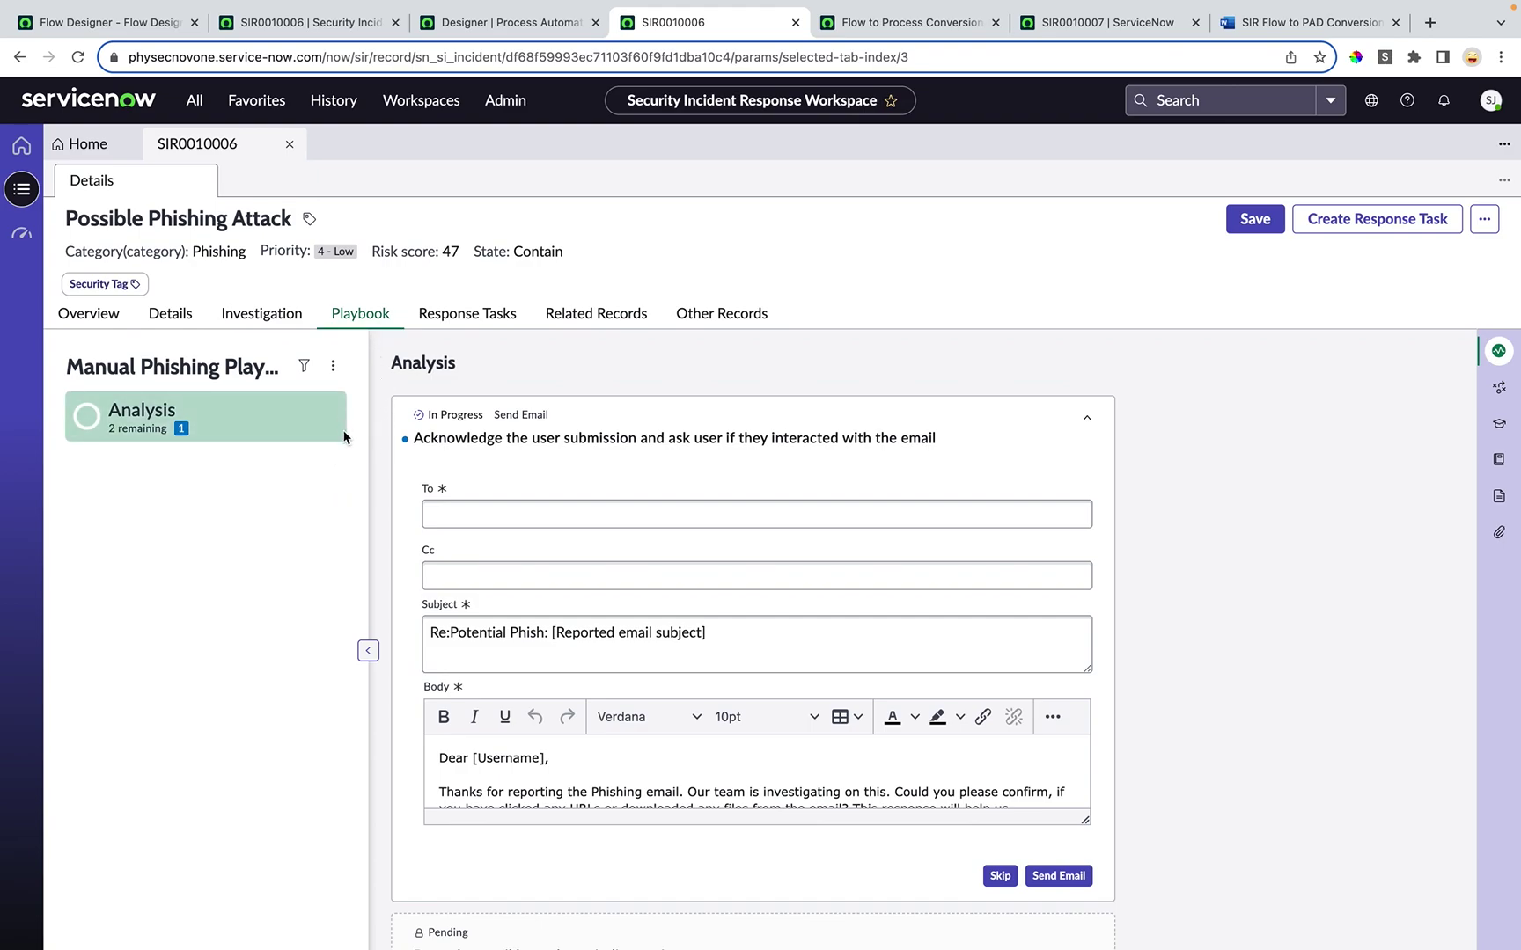
pyautogui.click(155, 23)
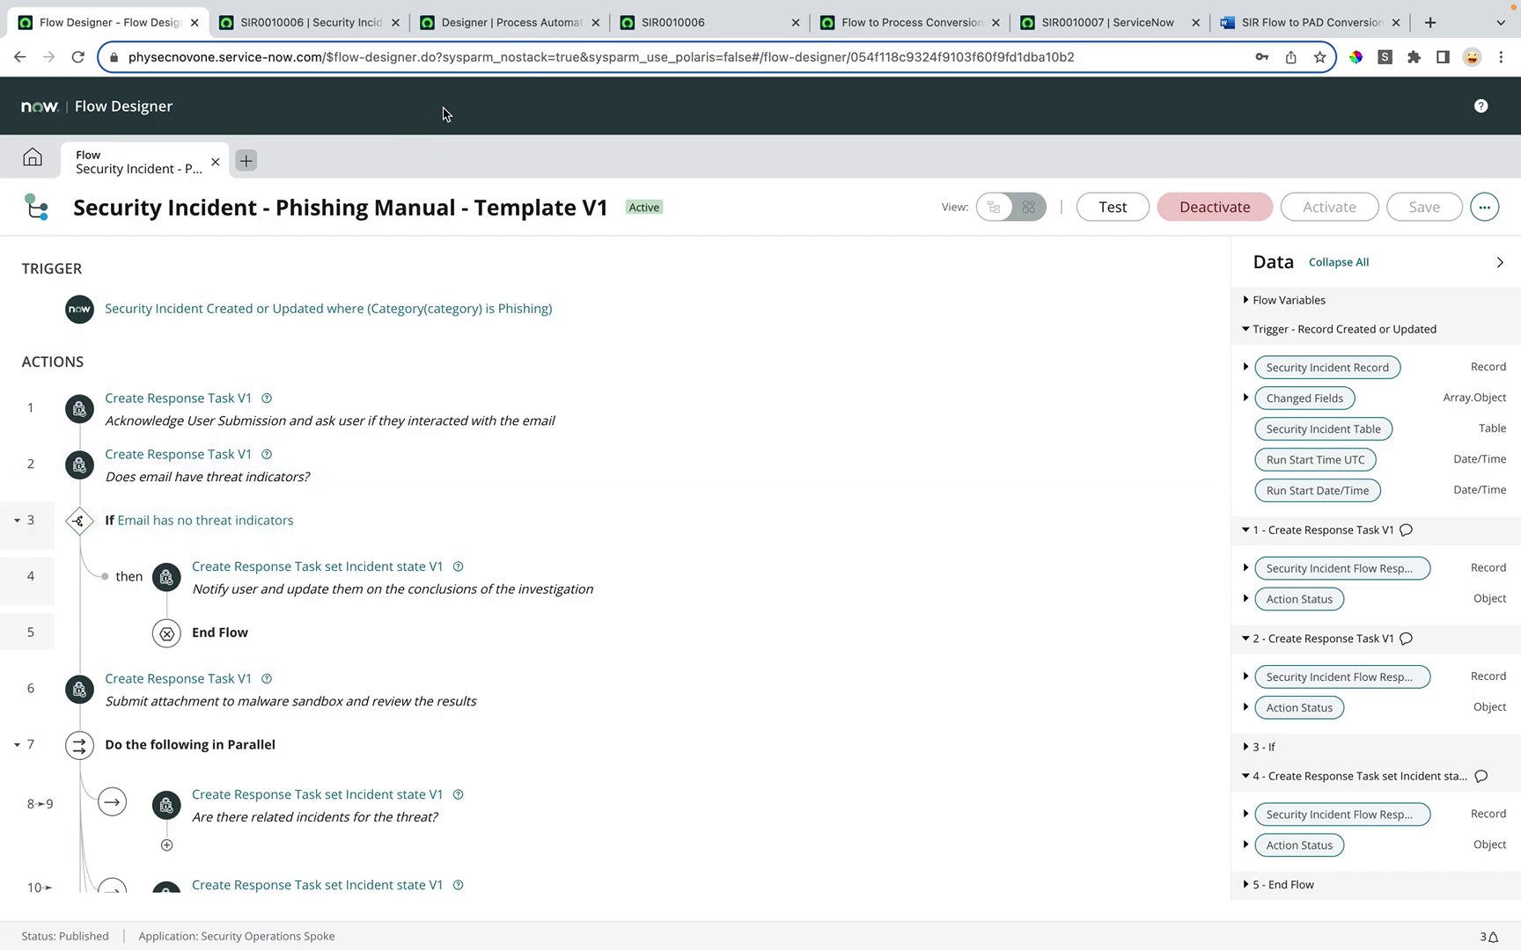
pyautogui.click(482, 26)
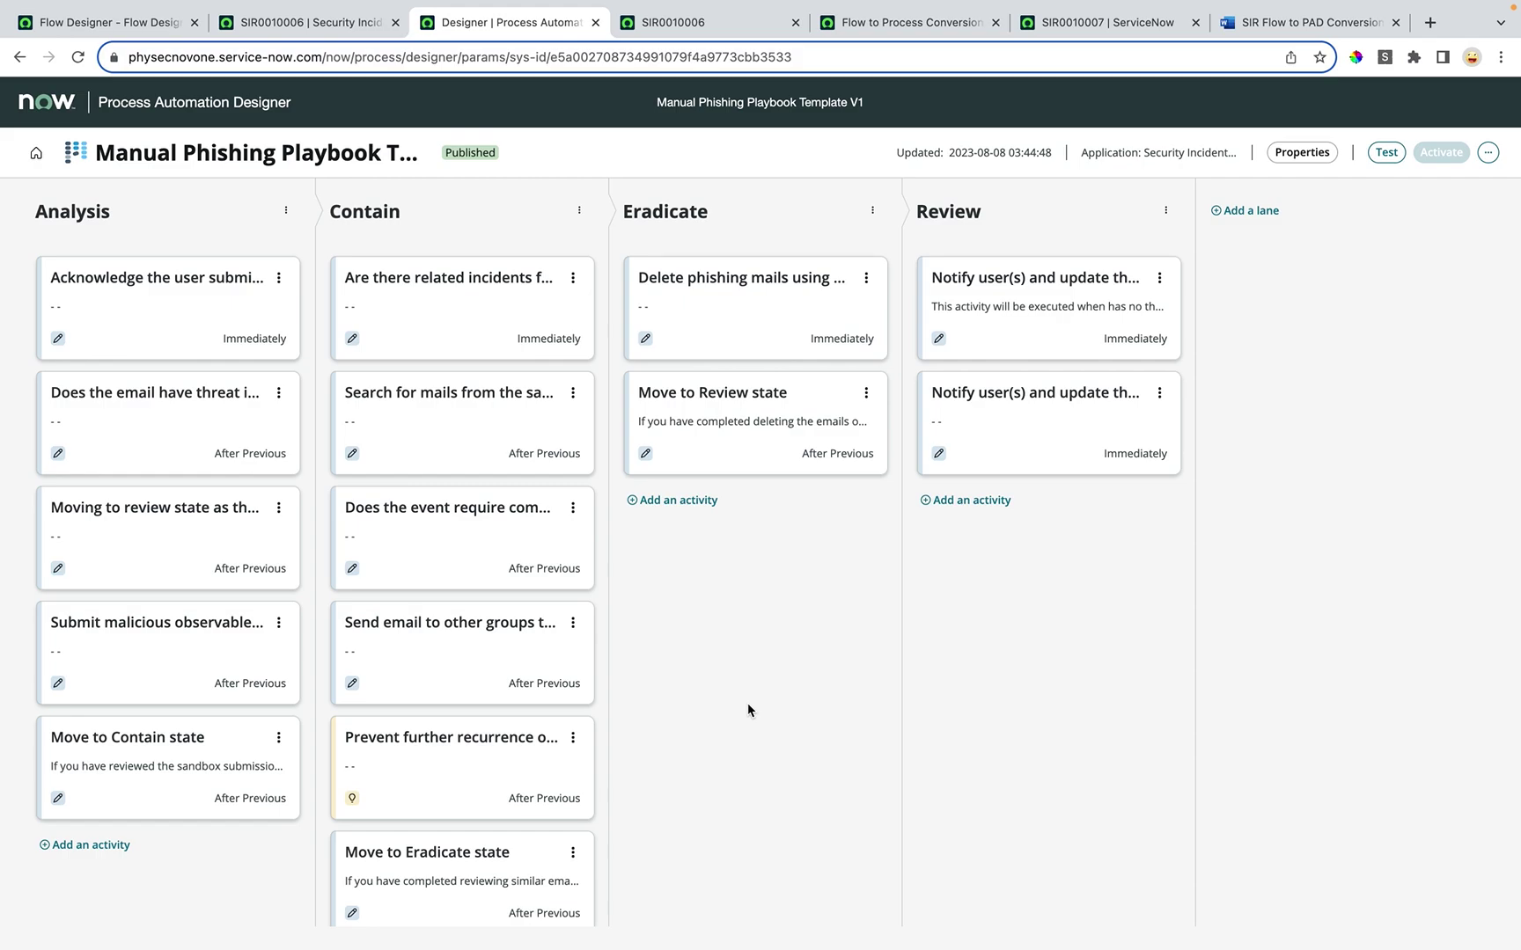
pyautogui.click(106, 21)
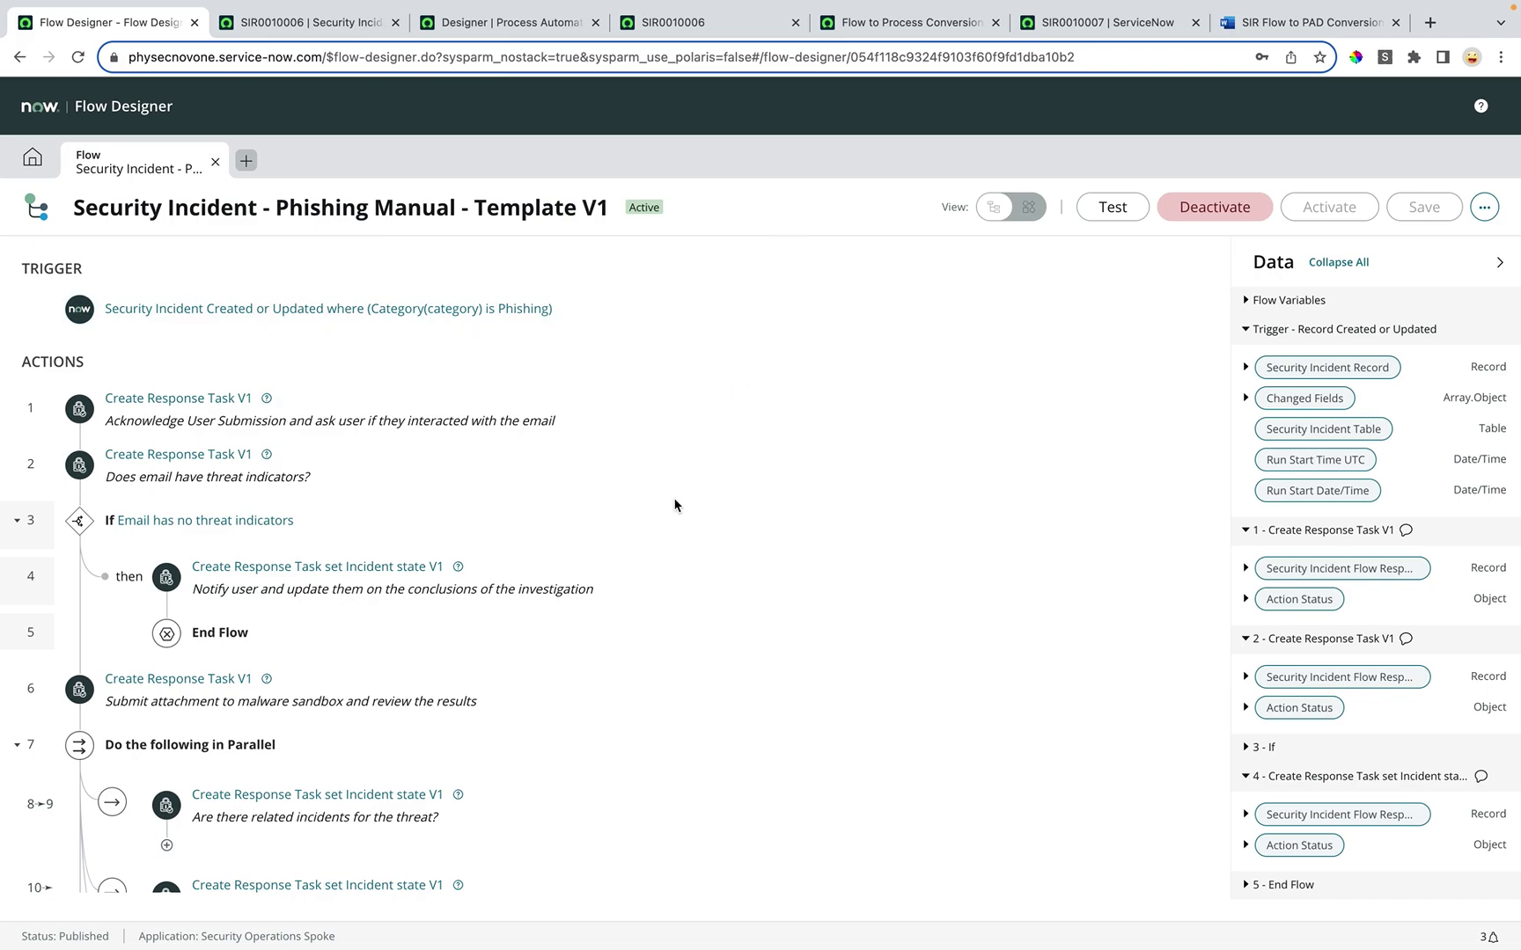
pyautogui.click(726, 33)
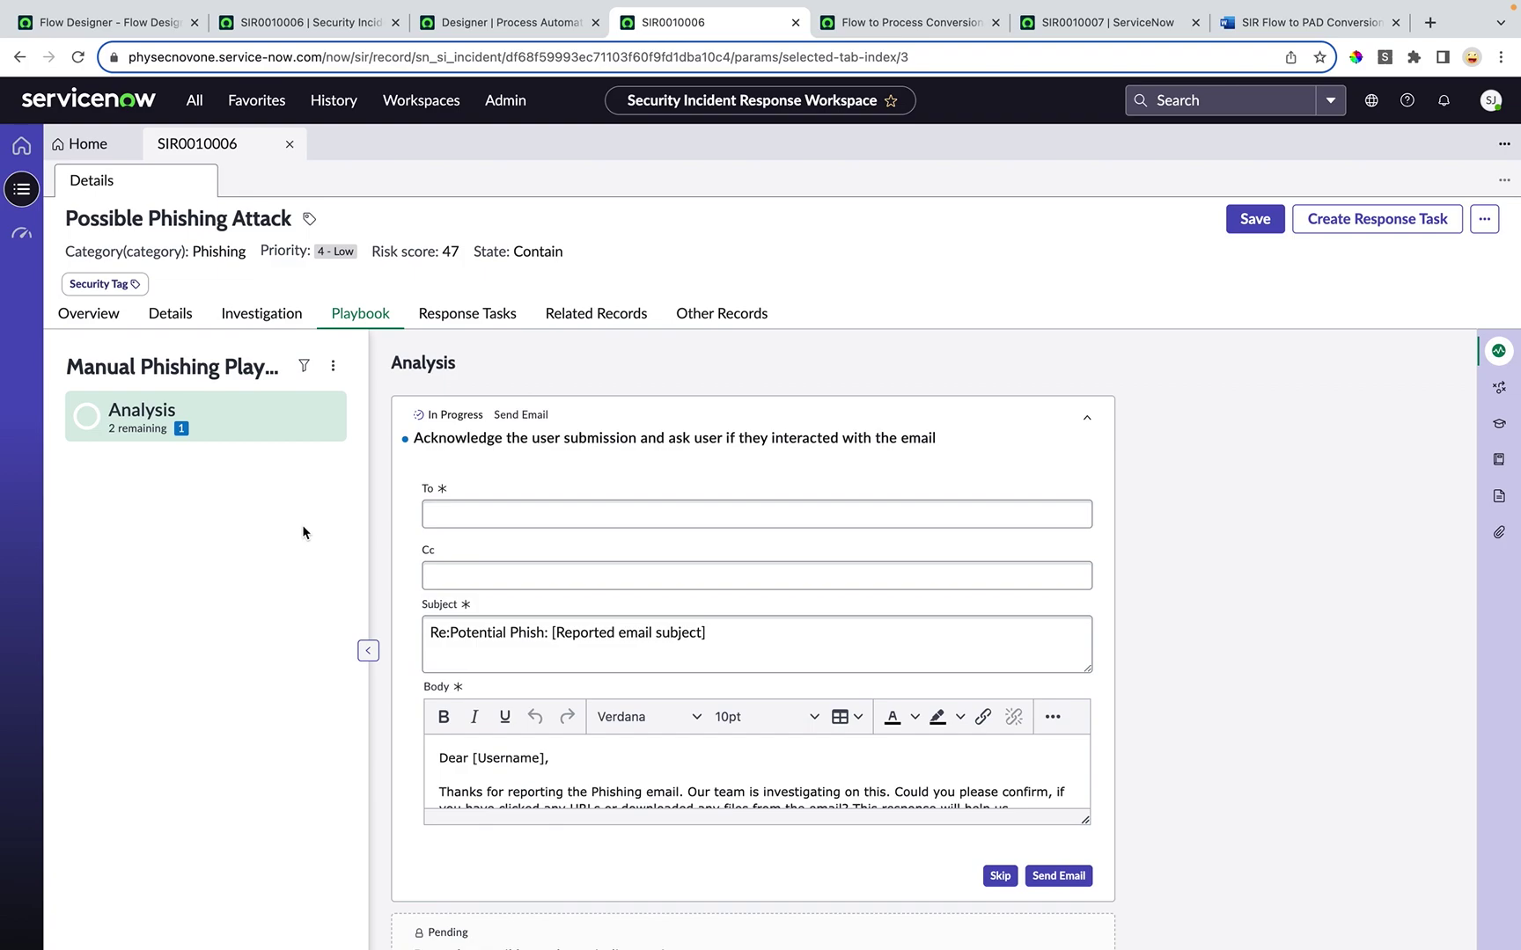
# Generate a wrapper process from the Security Incident - Phishing Manual - Template V1 flow, keeping all default lanes and adding the End lane
pyautogui.click(895, 28)
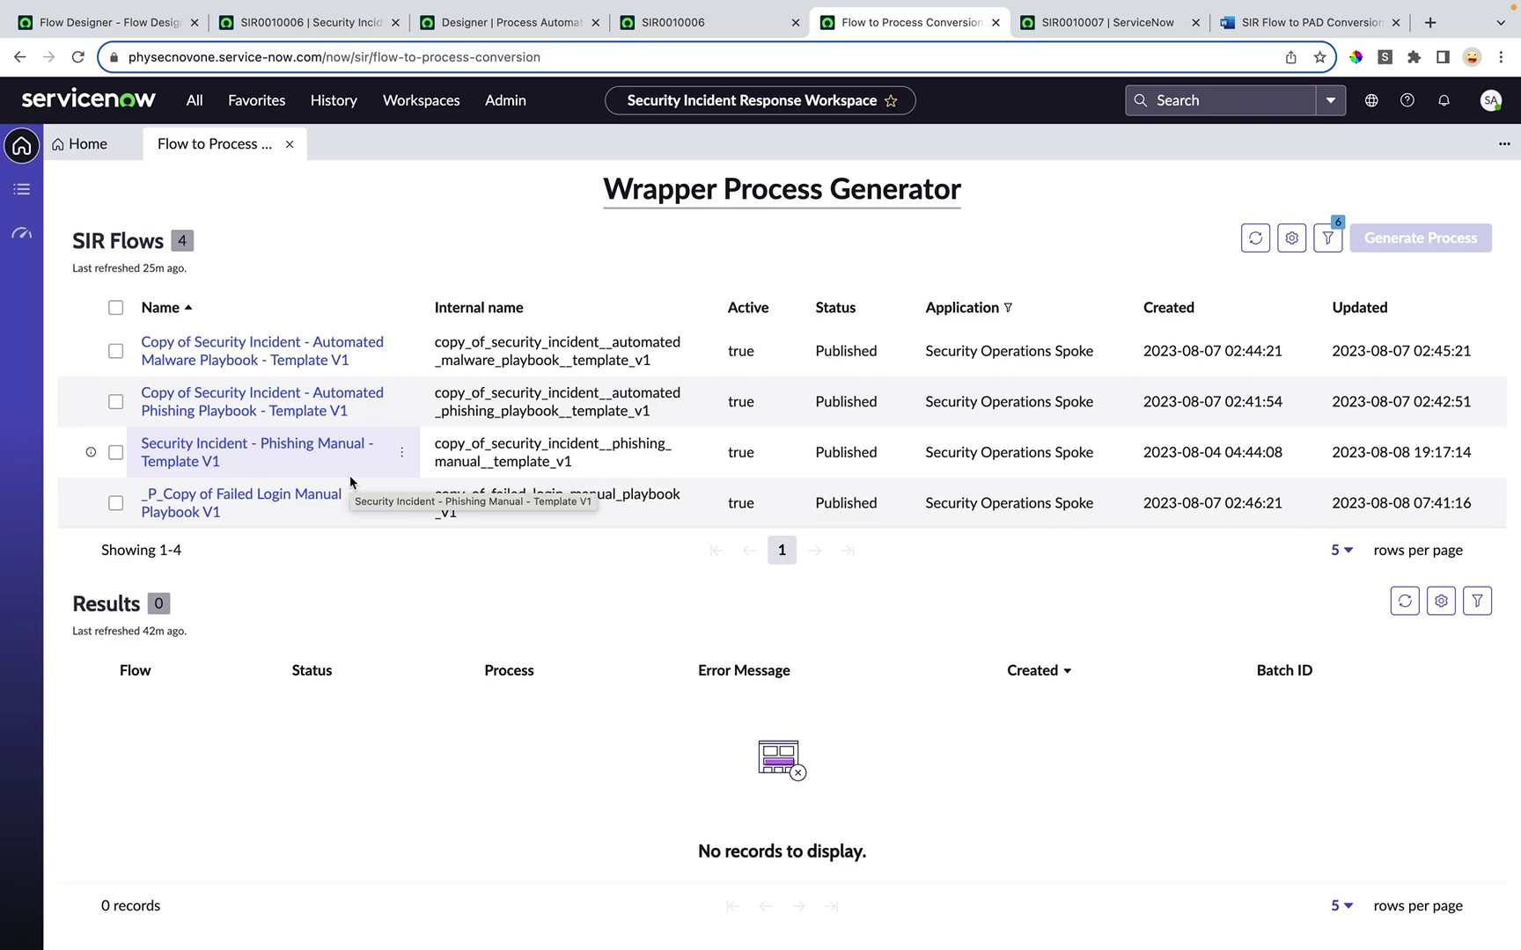
pyautogui.click(117, 454)
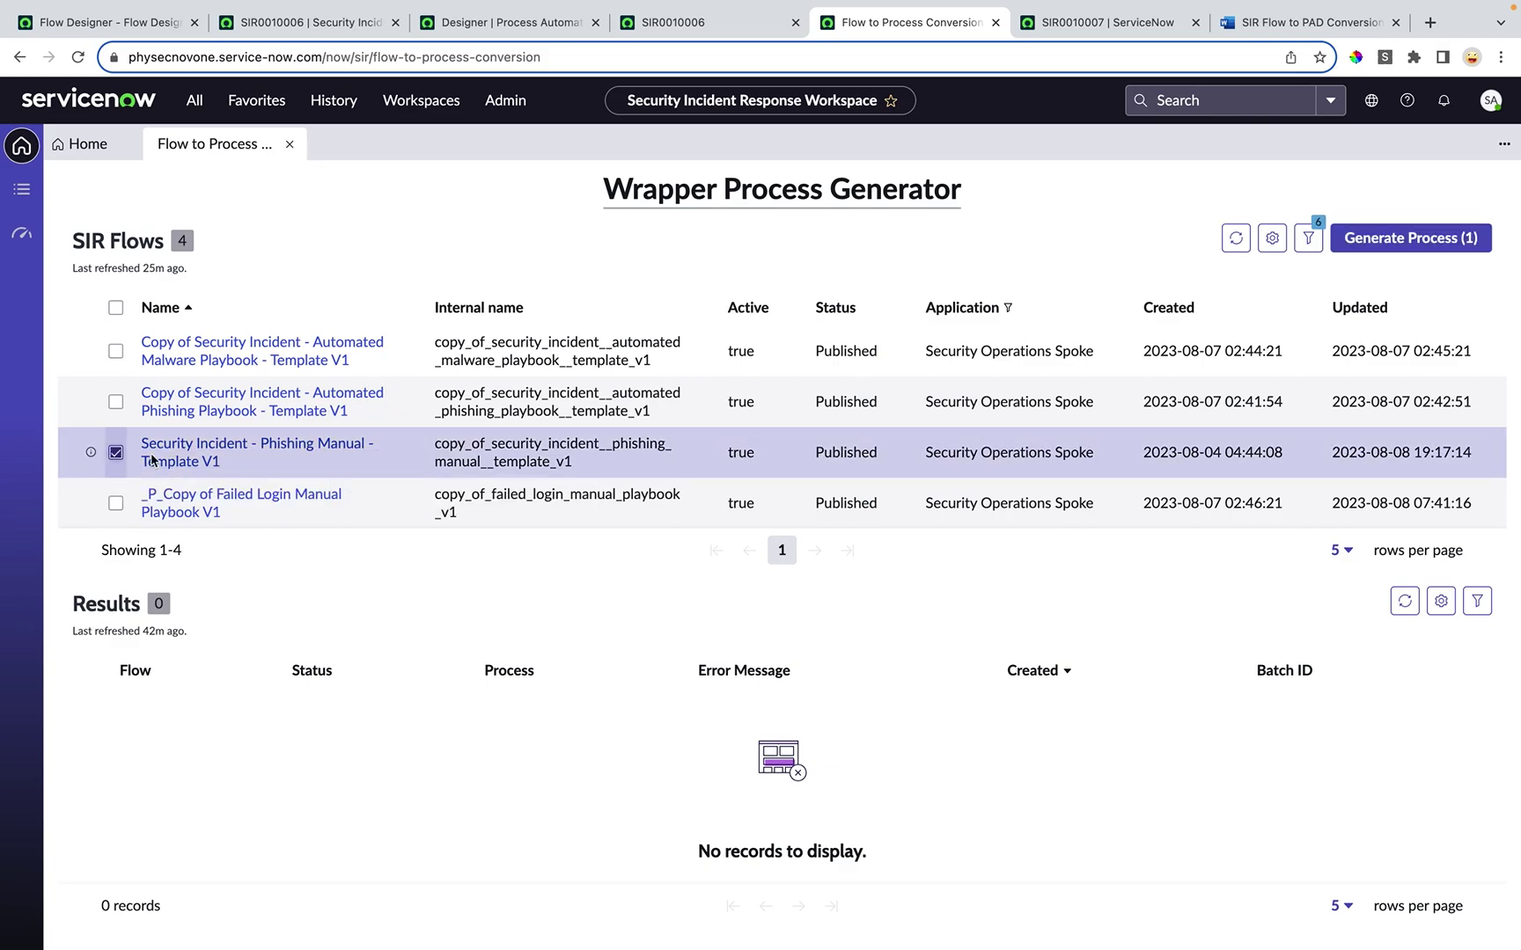
pyautogui.click(1398, 249)
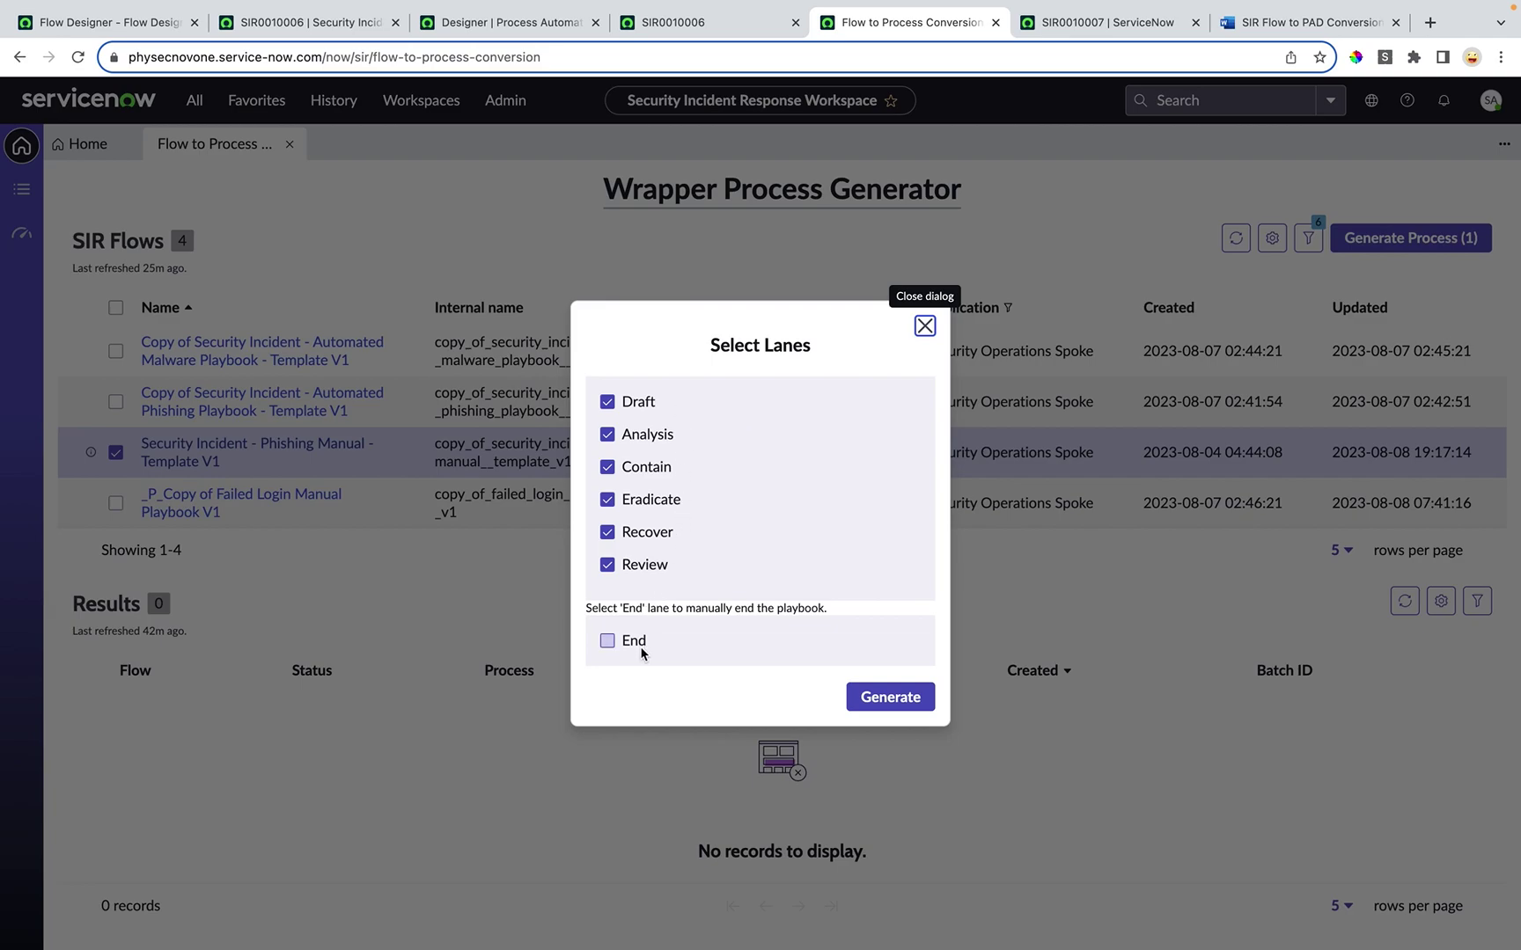
pyautogui.click(609, 640)
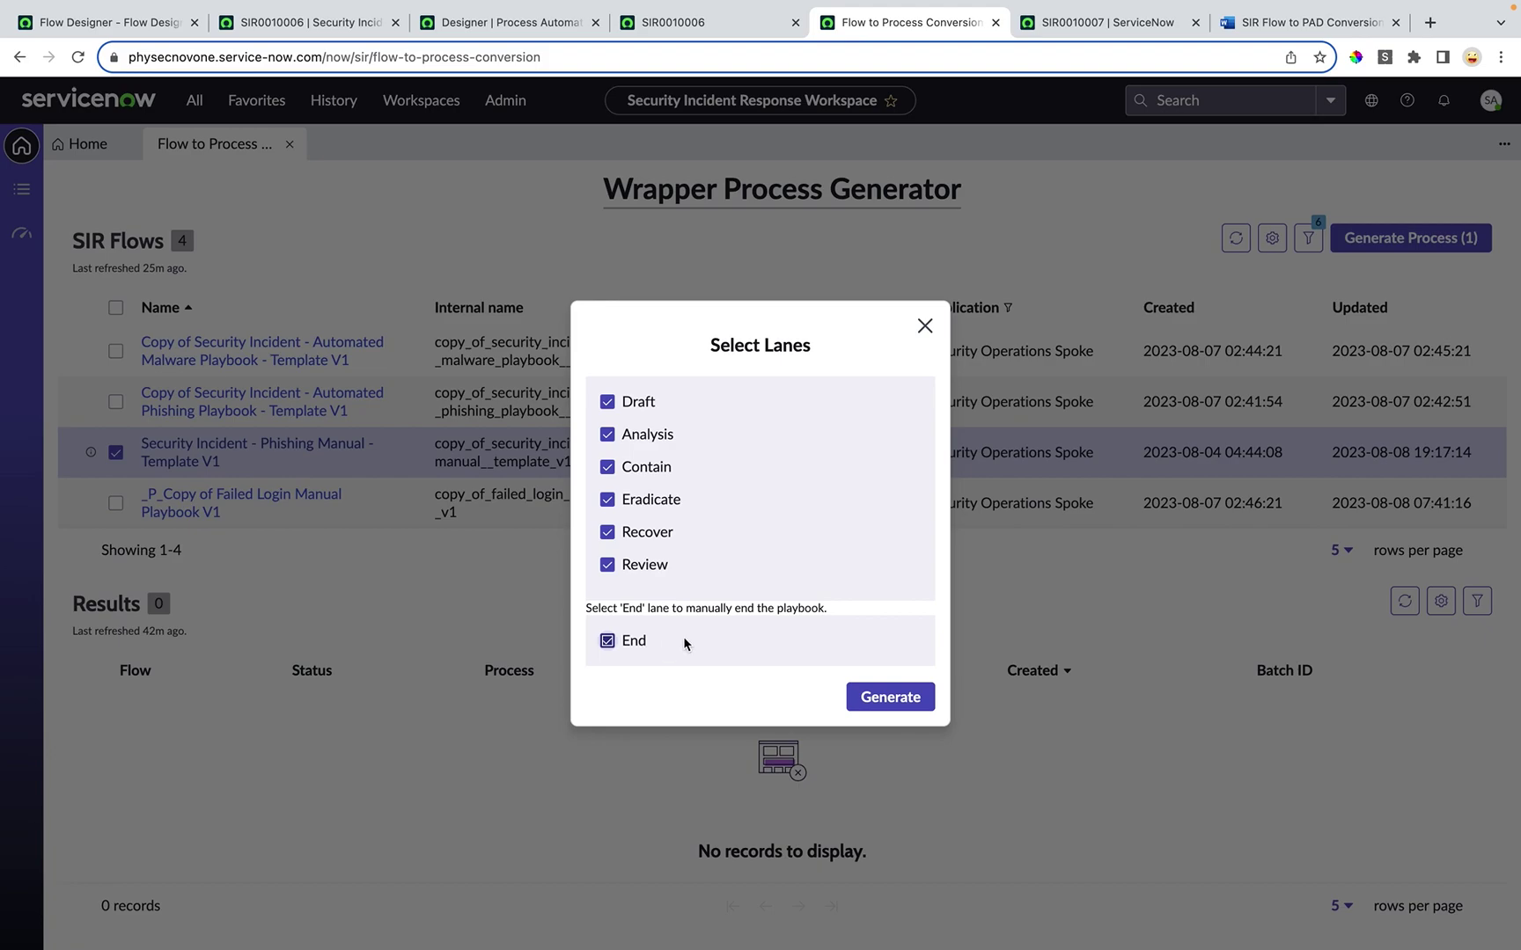
pyautogui.click(870, 698)
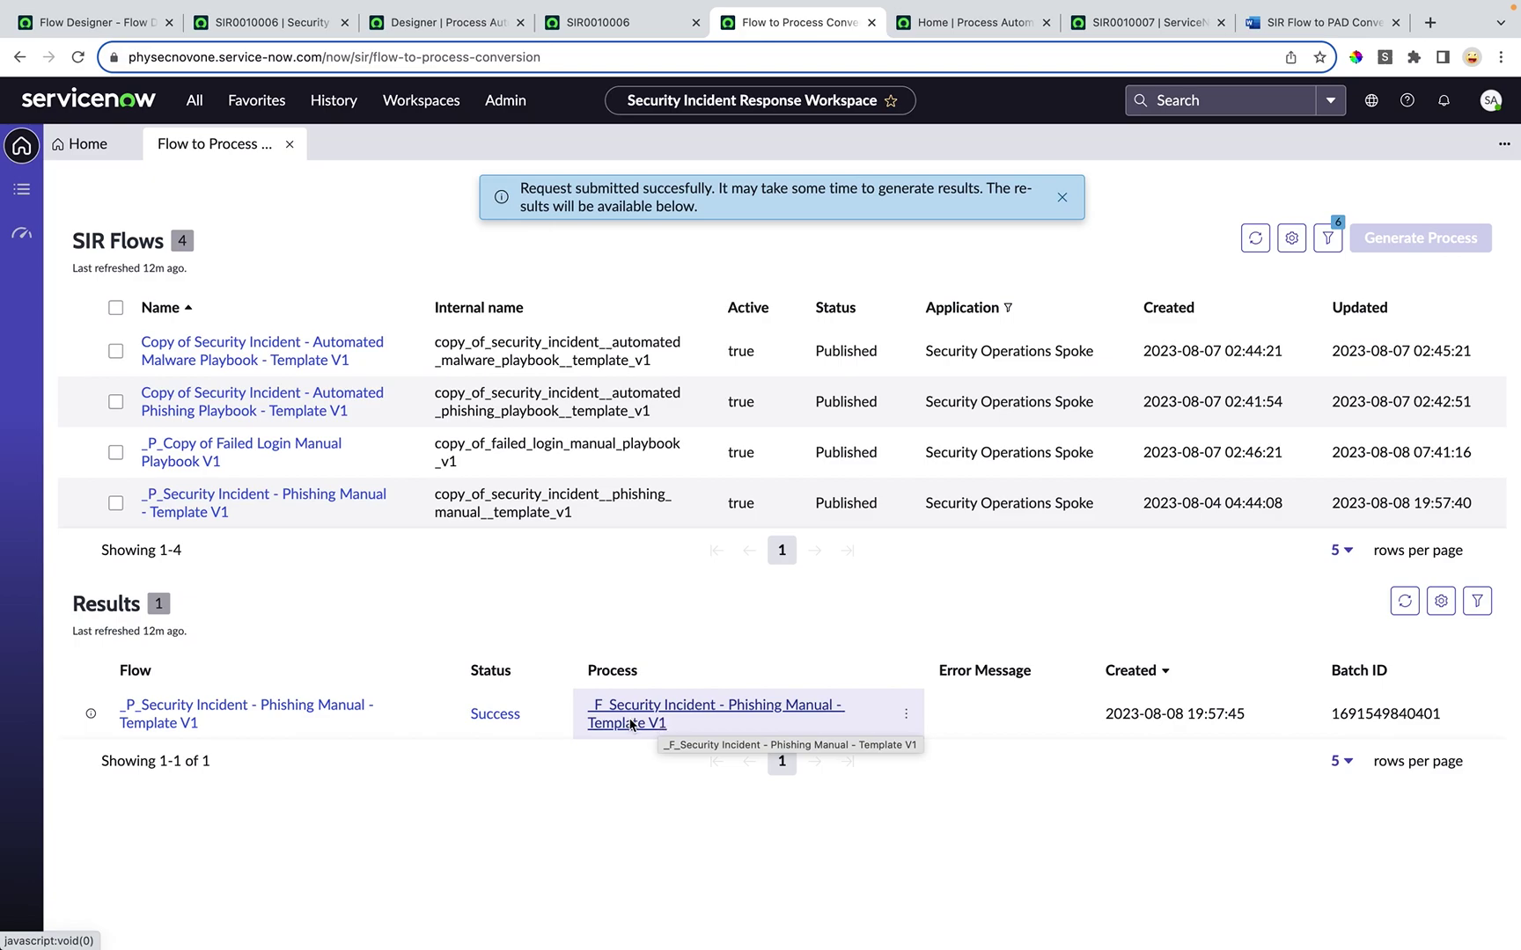
# Open the generated _F_Security Incident - Phishing Manual - Template V1 process and examine its lanes and activities from Draft through End
pyautogui.click(941, 26)
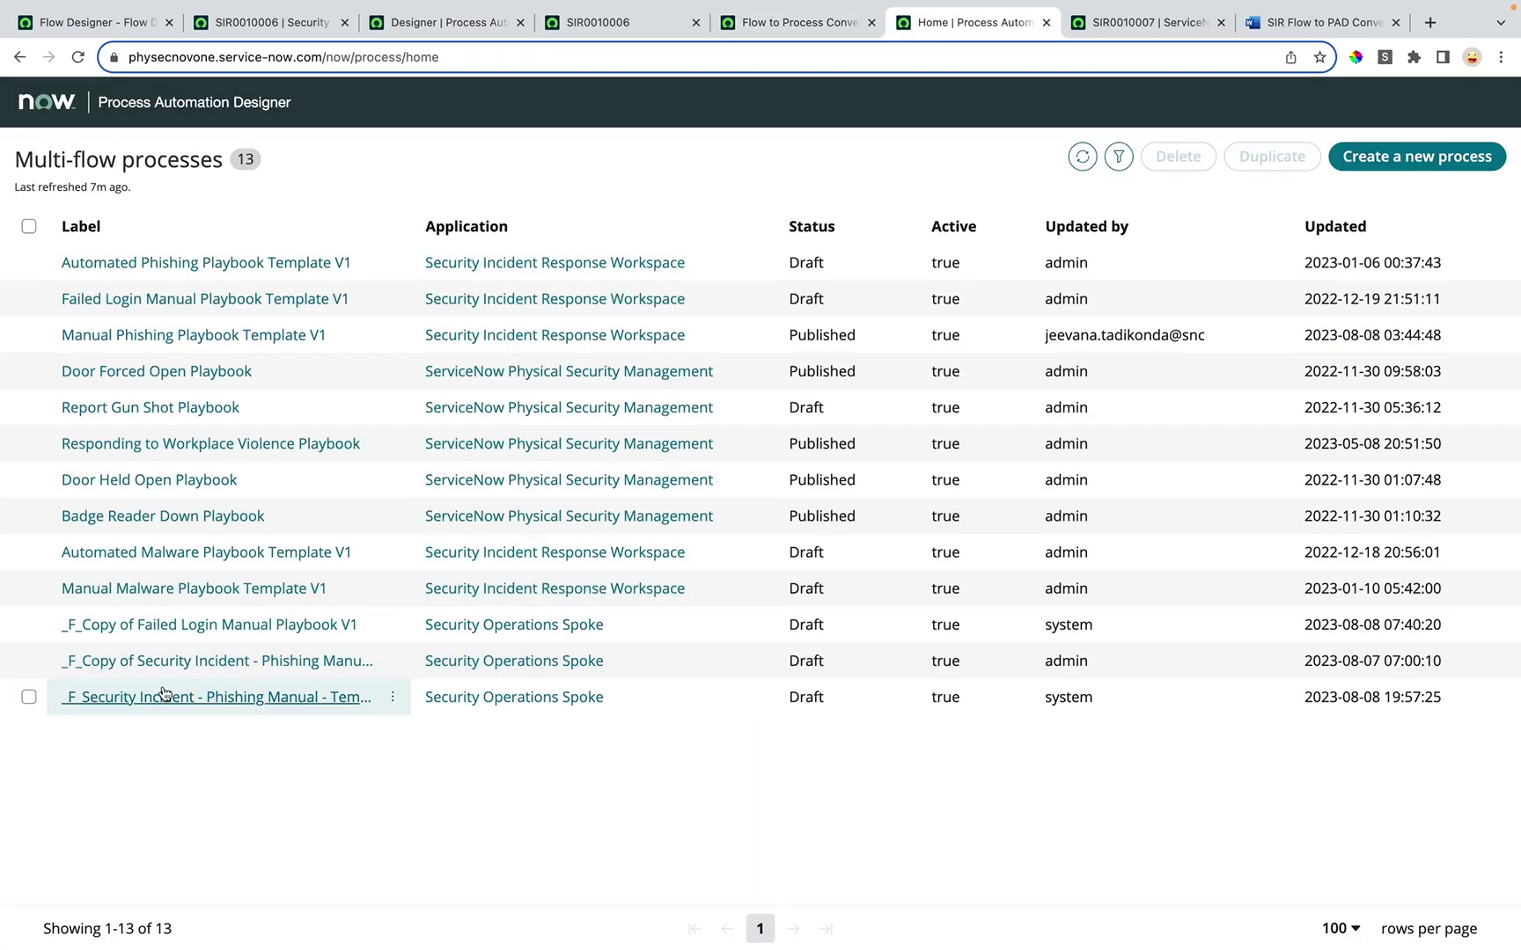
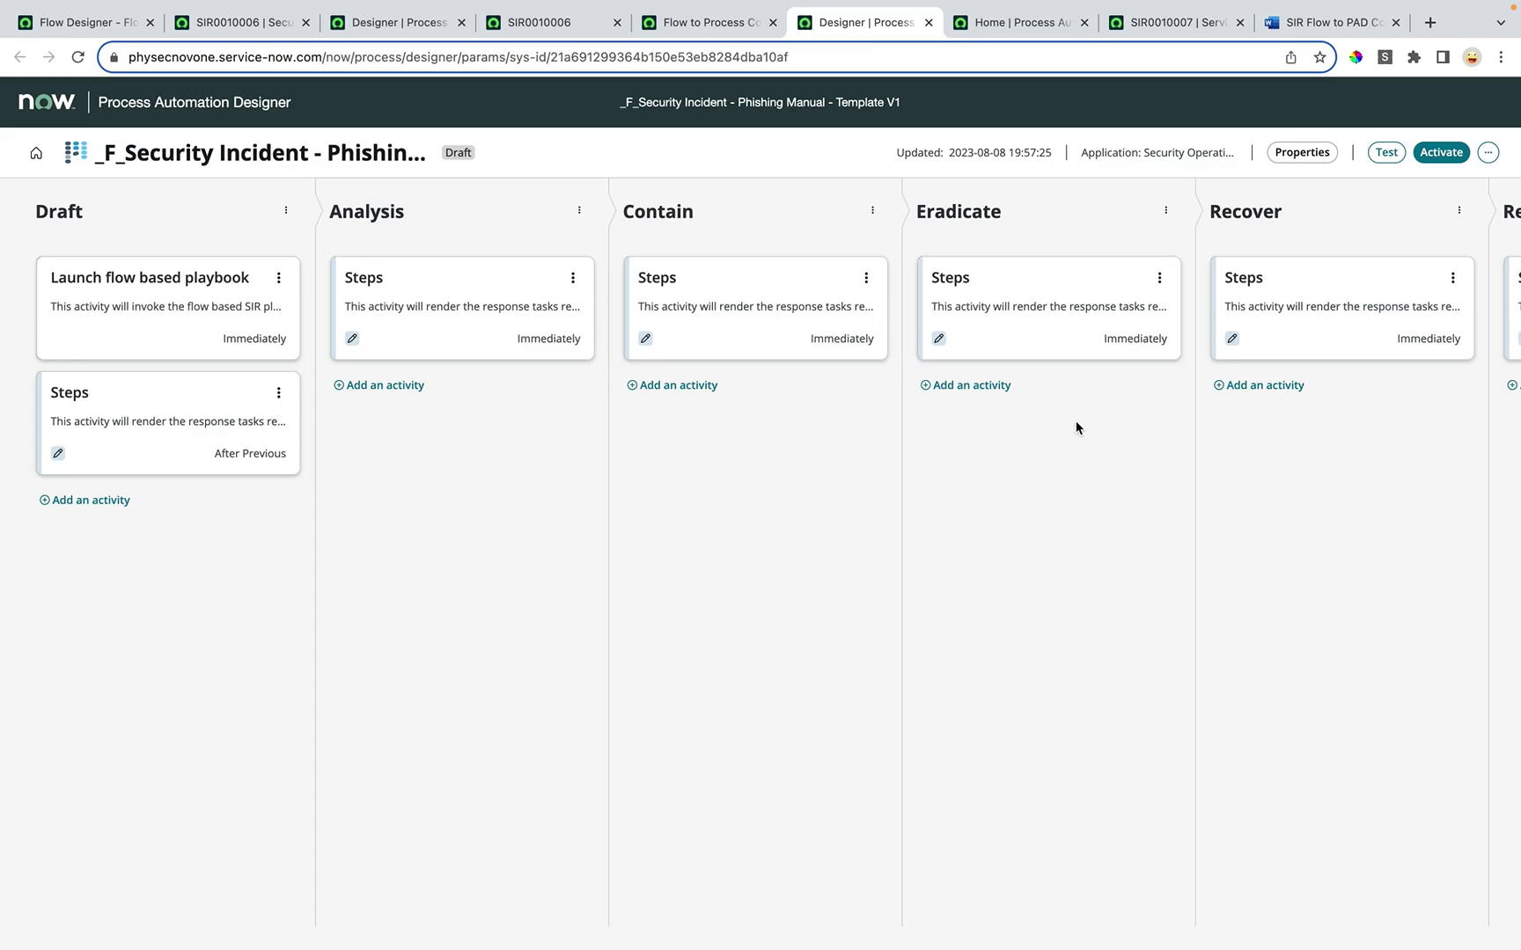
pyautogui.hscroll(5, 1076, 427)
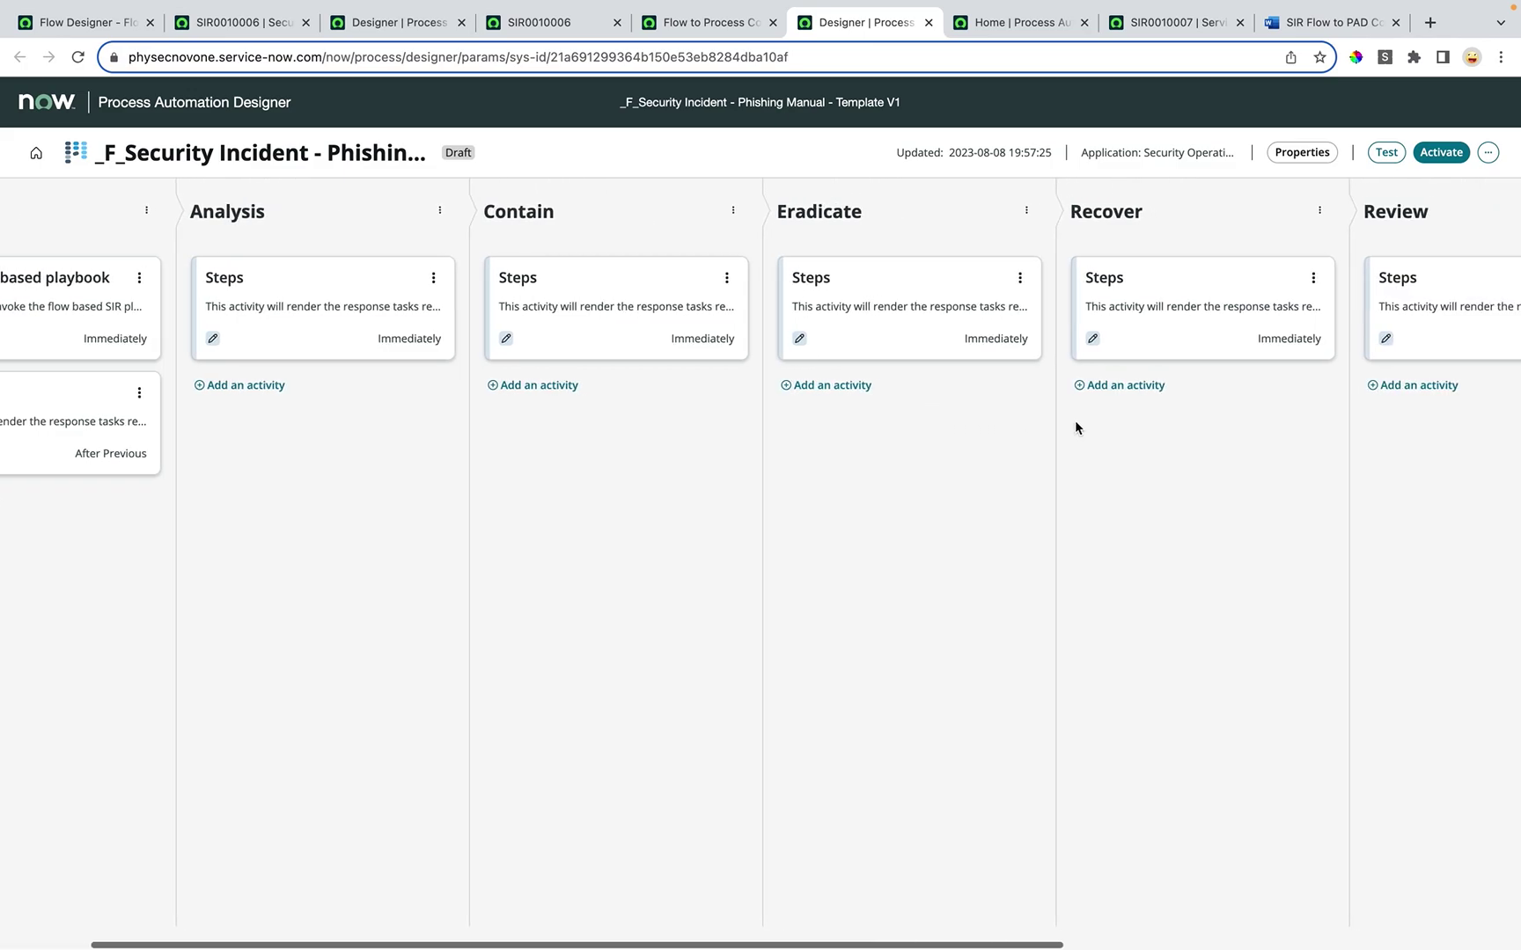
pyautogui.hscroll(-3, 1076, 429)
pyautogui.hscroll(-2, 818, 511)
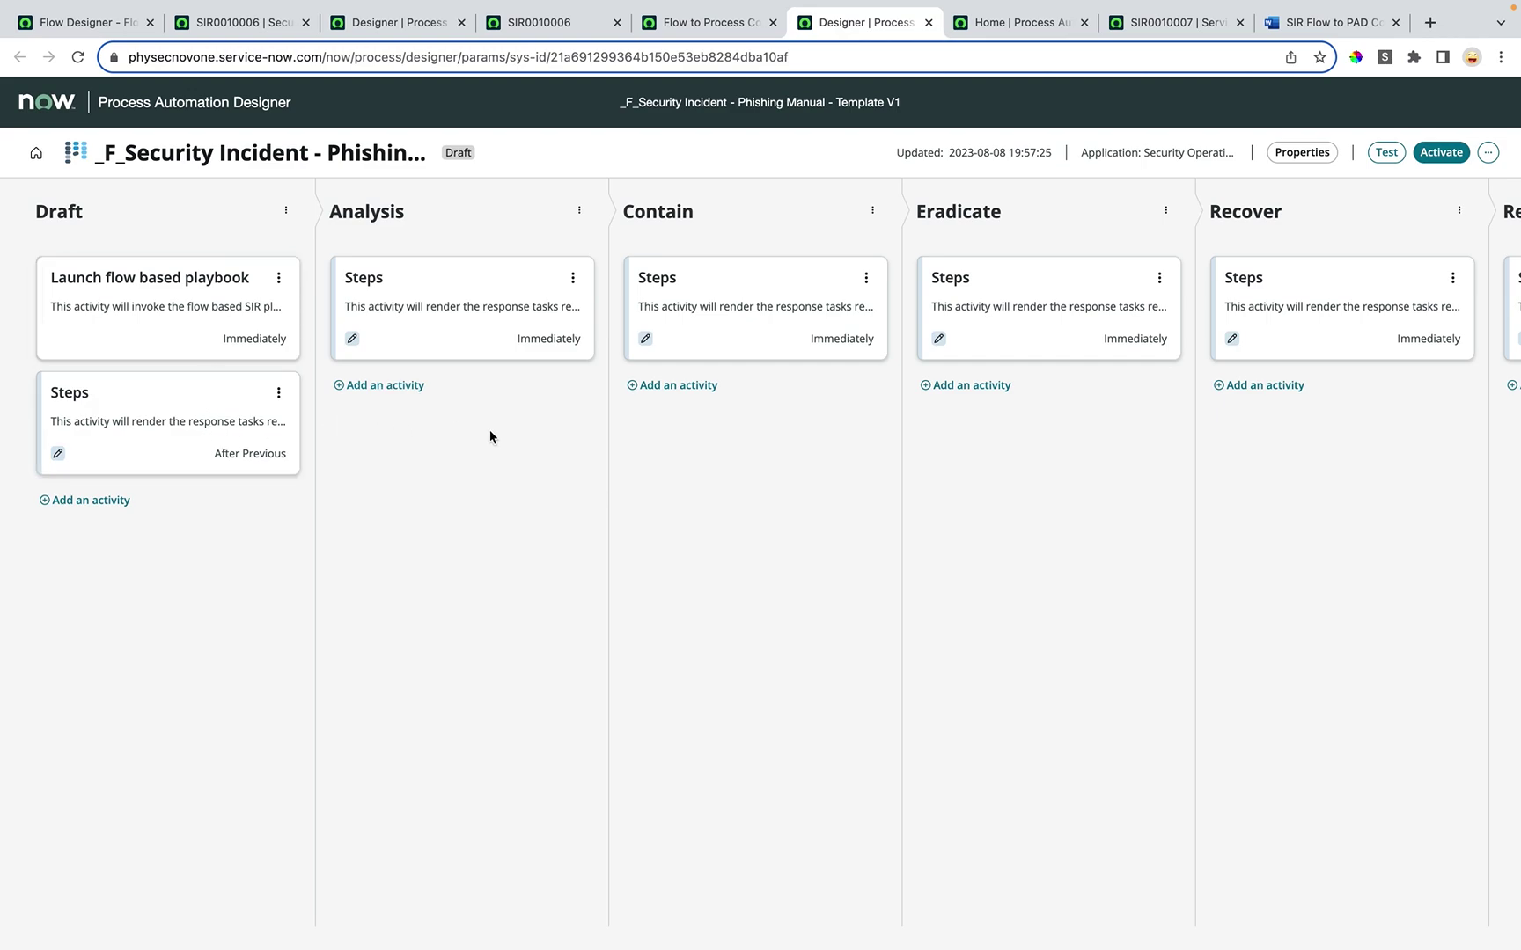
pyautogui.hscroll(10, 589, 451)
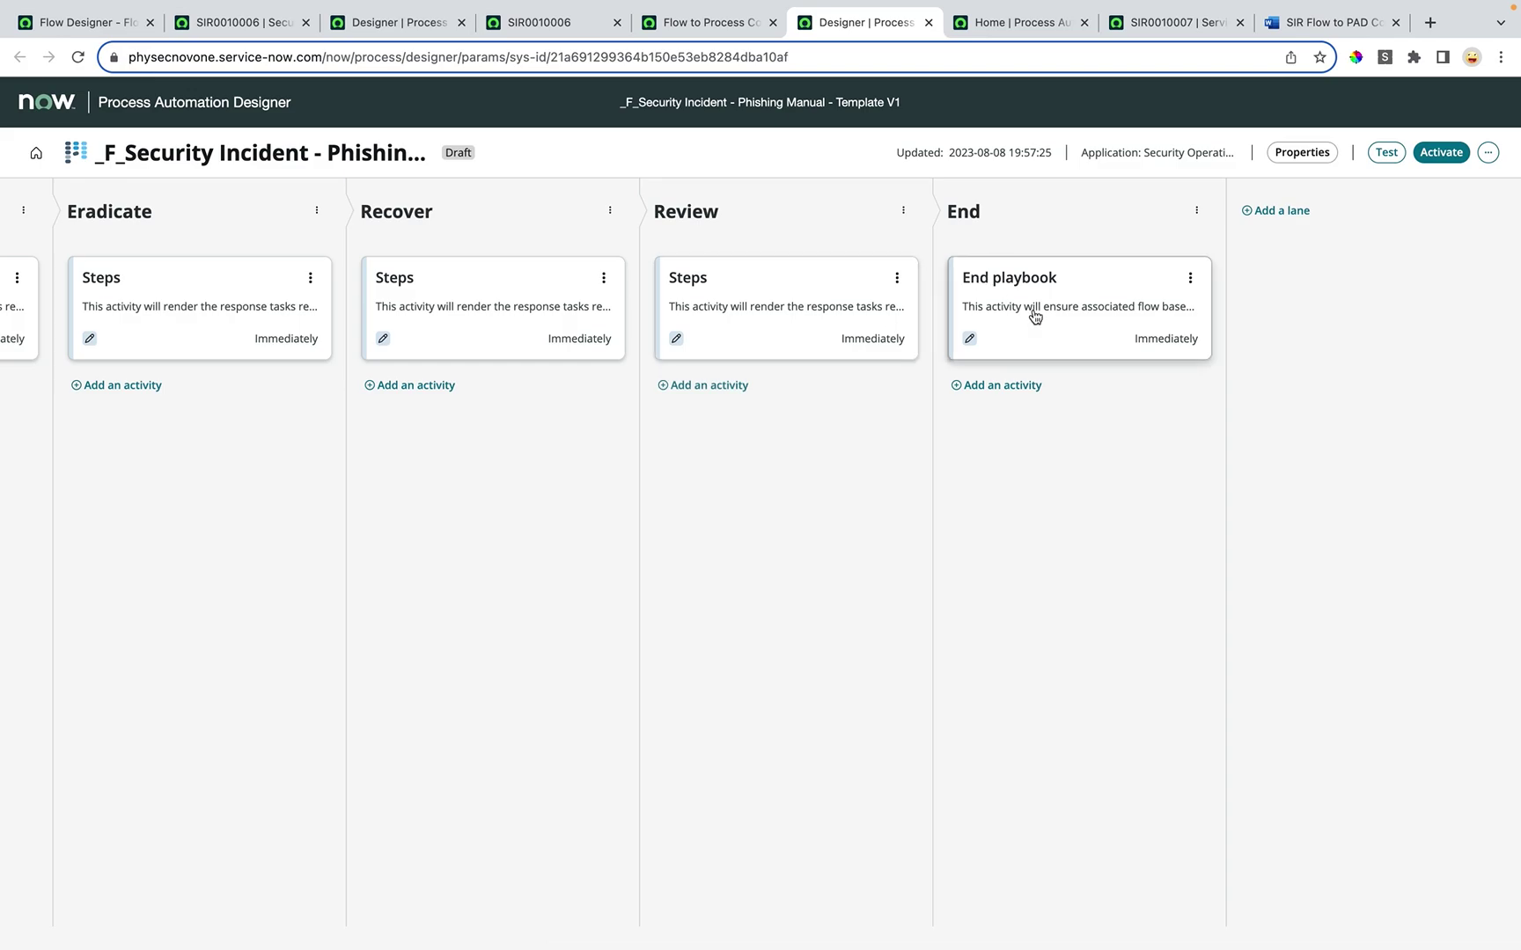
pyautogui.hscroll(-10, 936, 538)
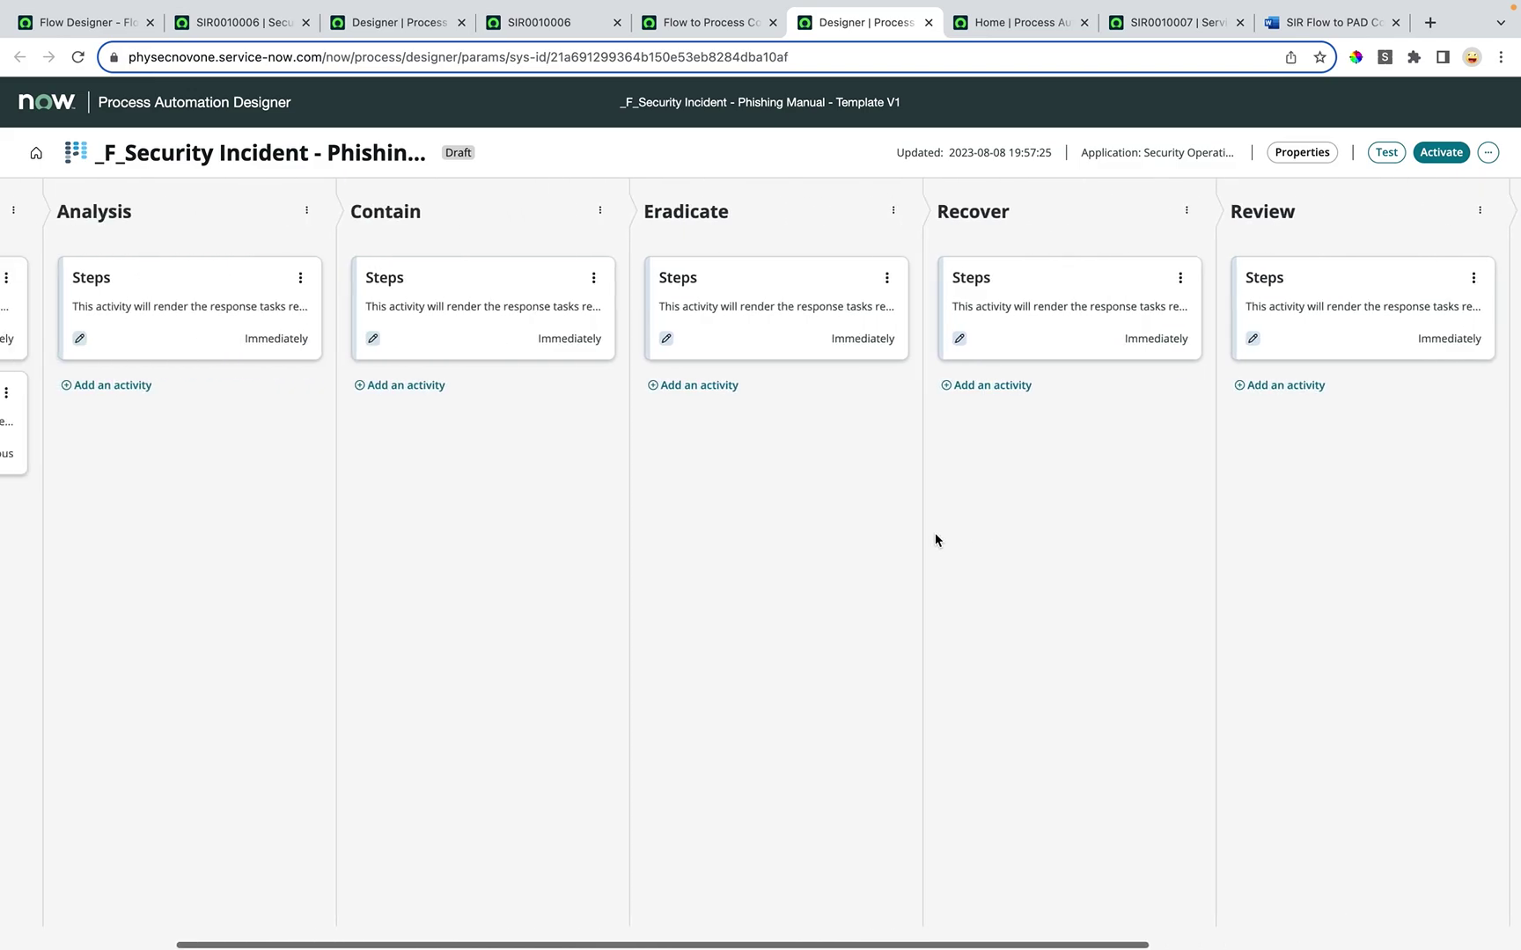
pyautogui.hscroll(-1, 934, 538)
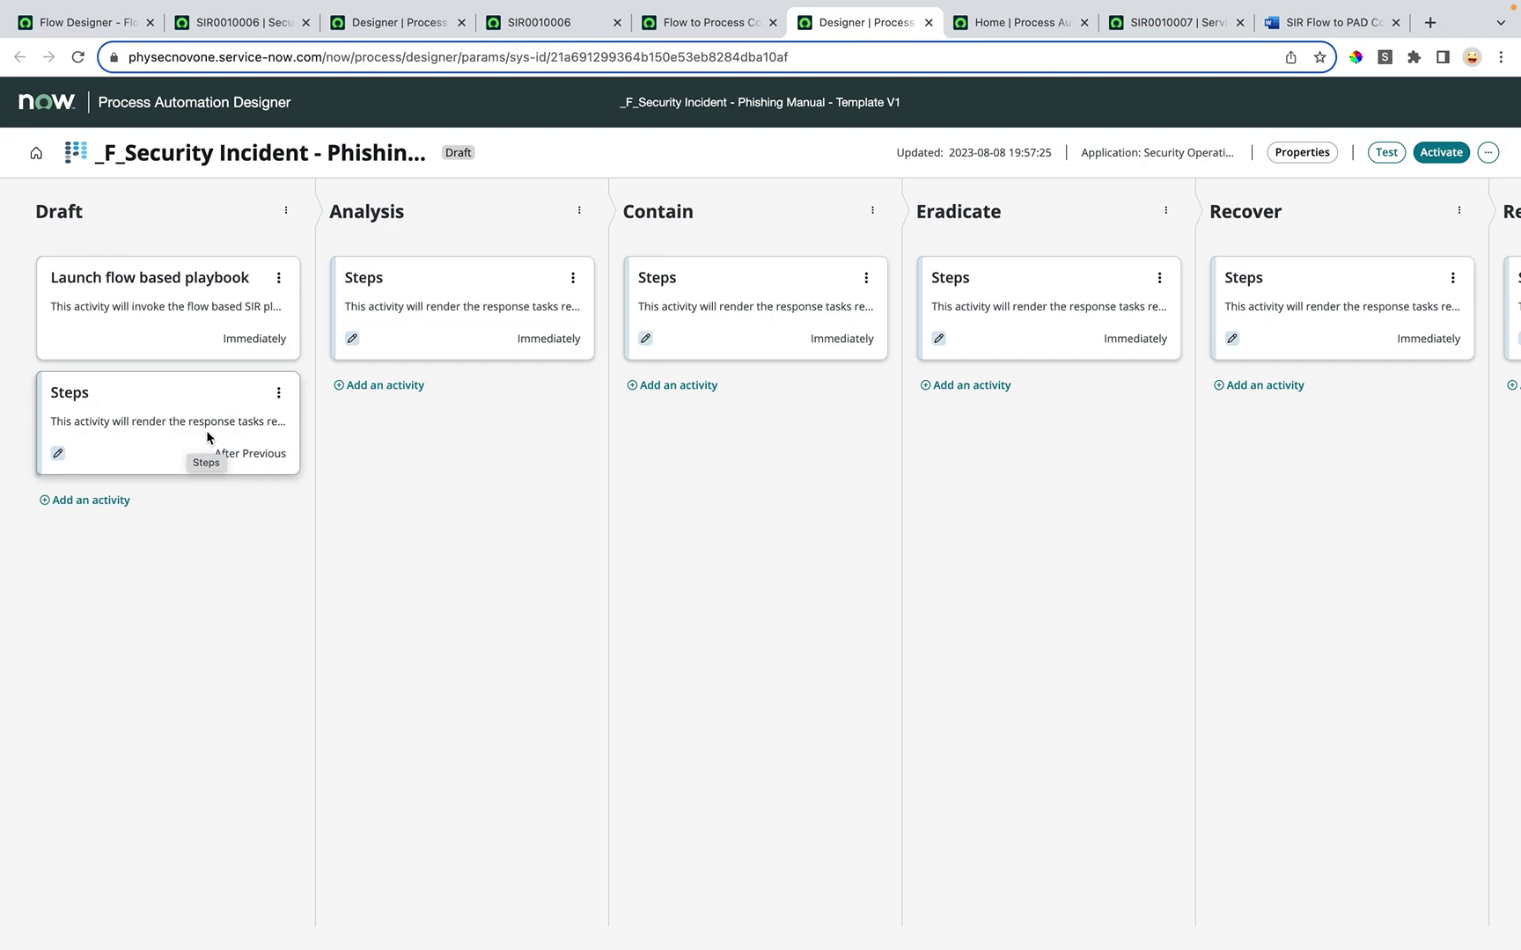
pyautogui.hscroll(5, 617, 494)
pyautogui.hscroll(3, 616, 493)
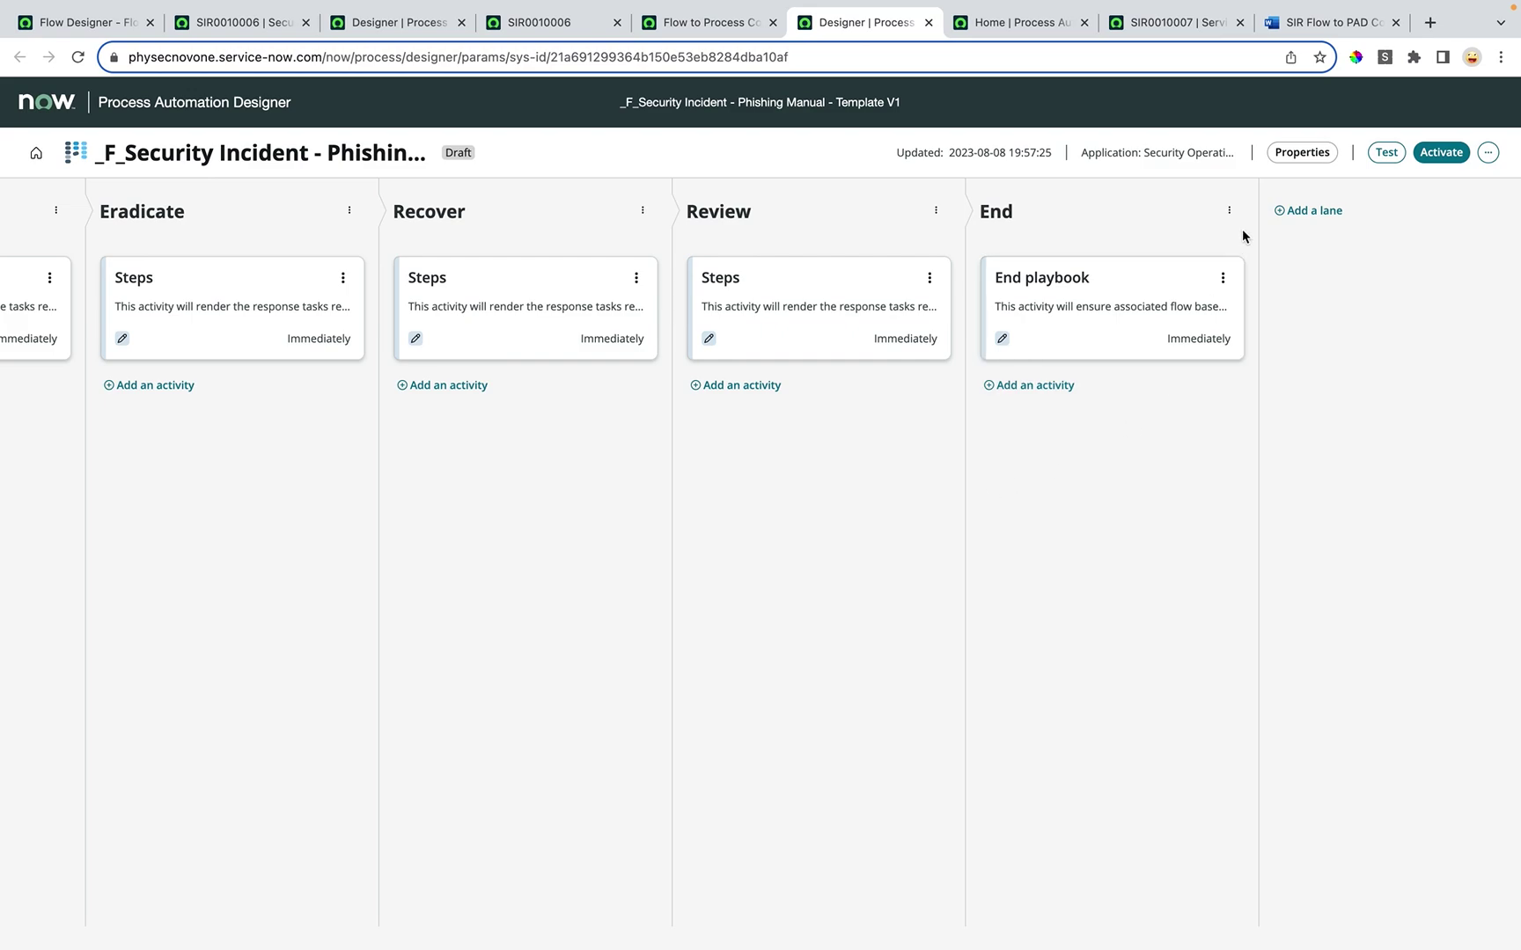
# Review the generated process's general properties and its schedule trigger settings, then close them without changes
pyautogui.click(1298, 162)
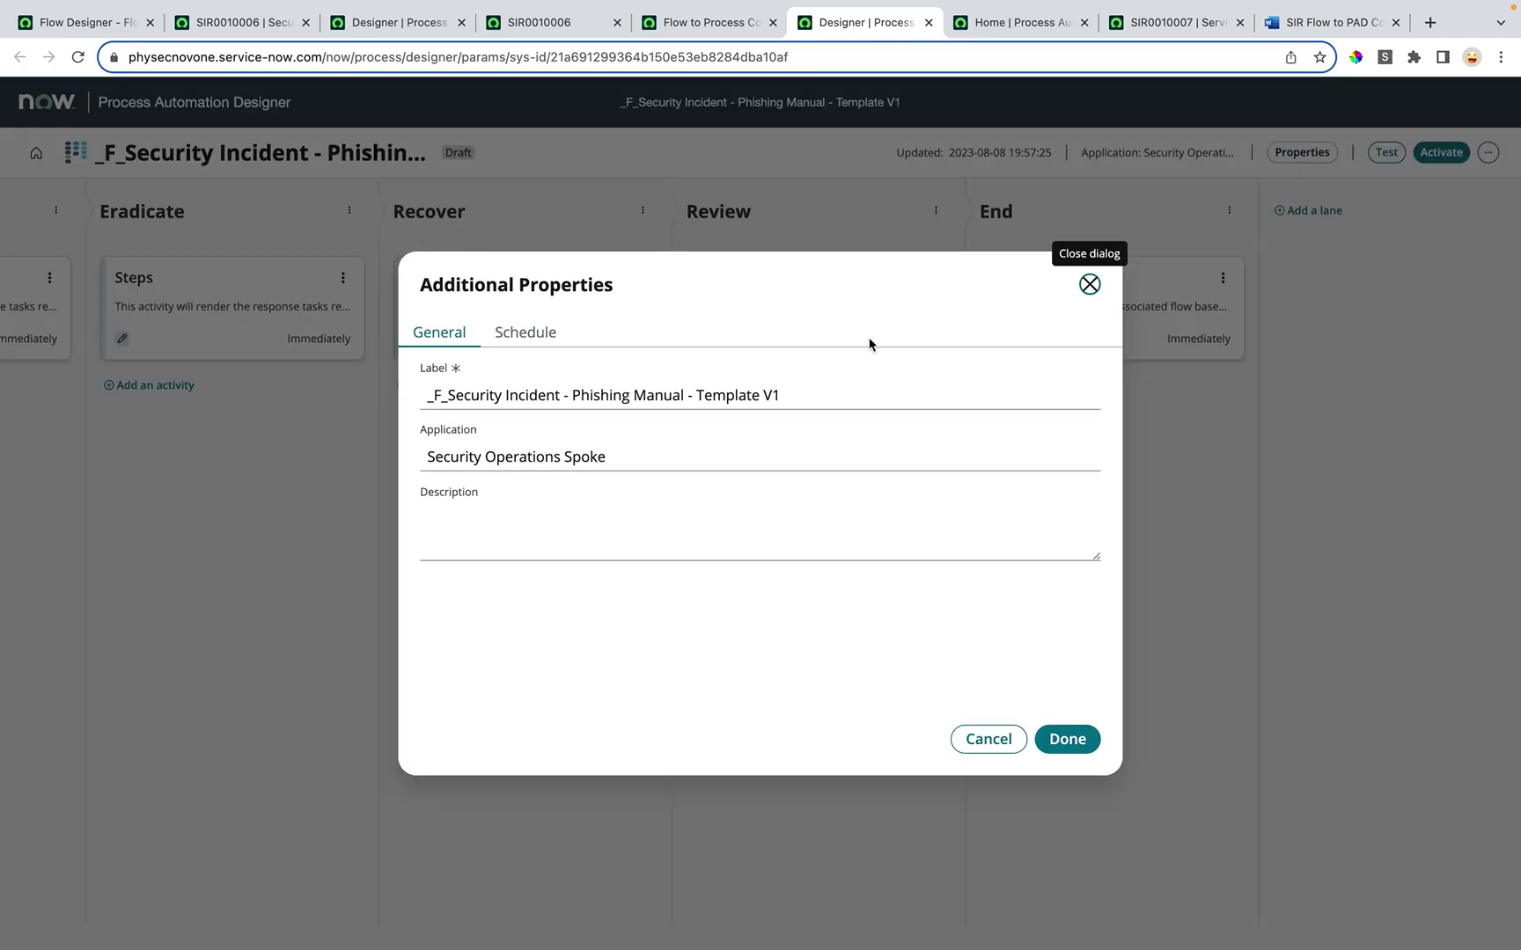
pyautogui.click(526, 338)
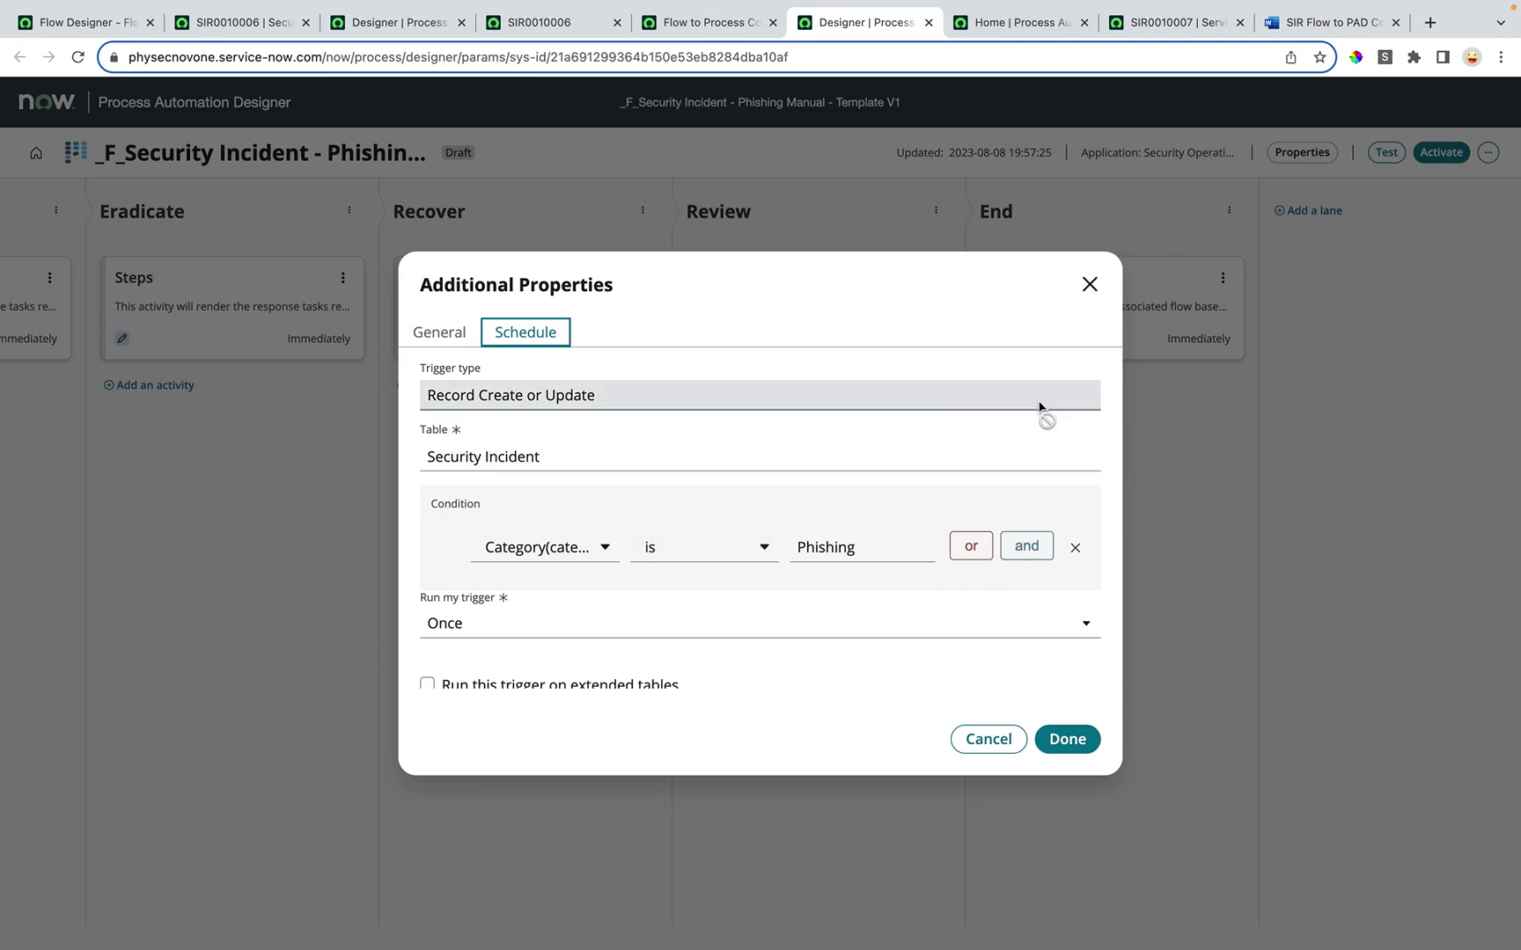
pyautogui.click(1089, 285)
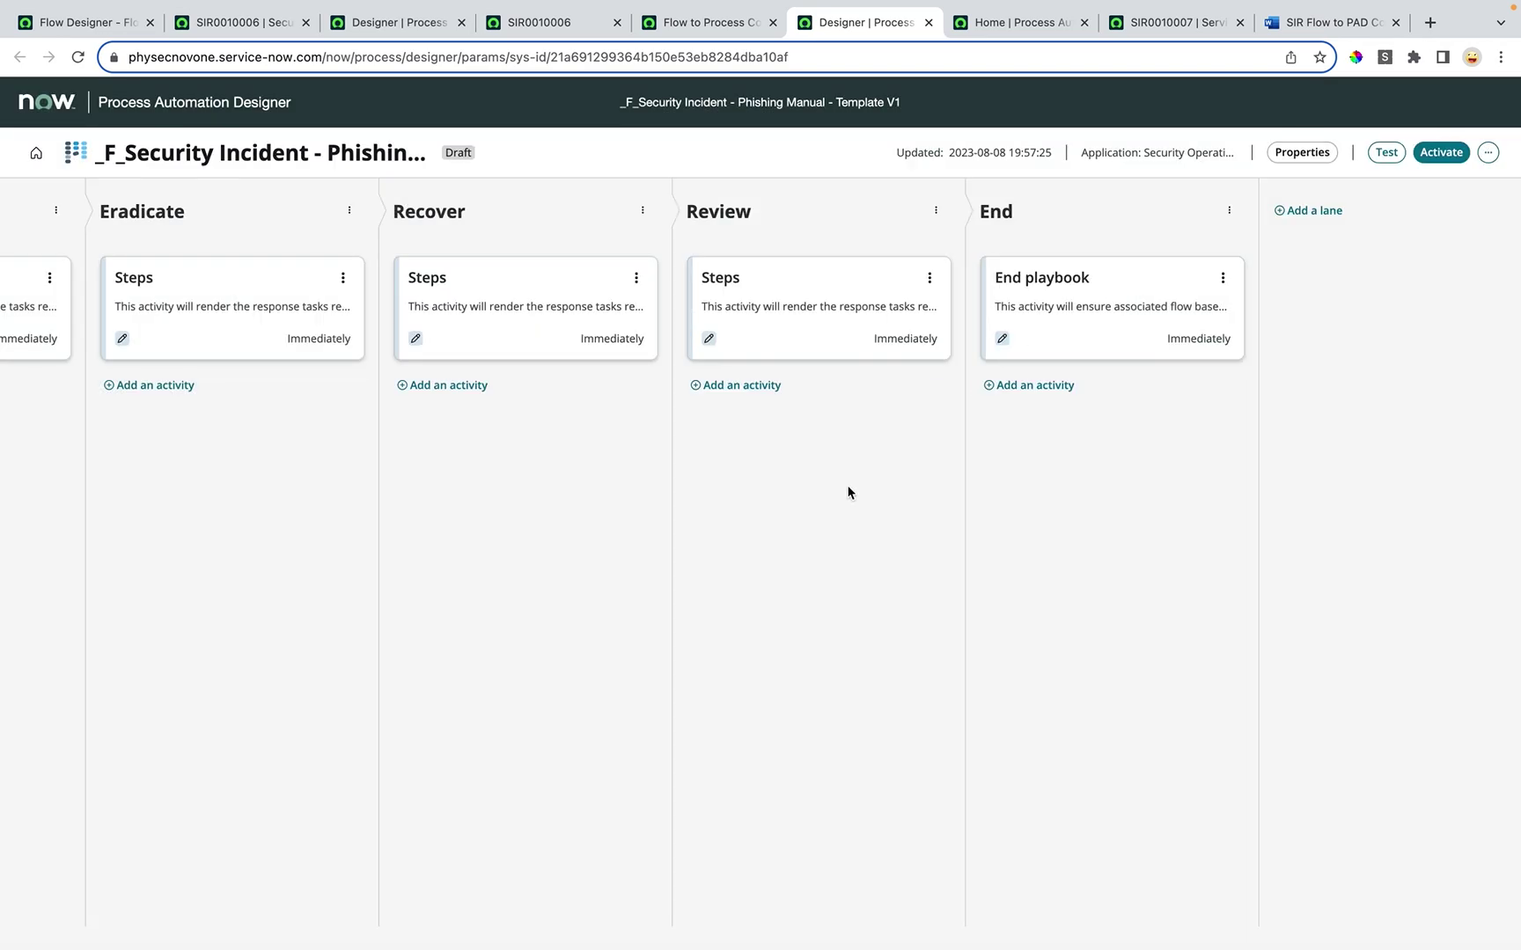
# Open the converted _P_Security Incident - Phishing Manual - Template V1 flow from the generator results and inspect its trigger condition
pyautogui.click(713, 26)
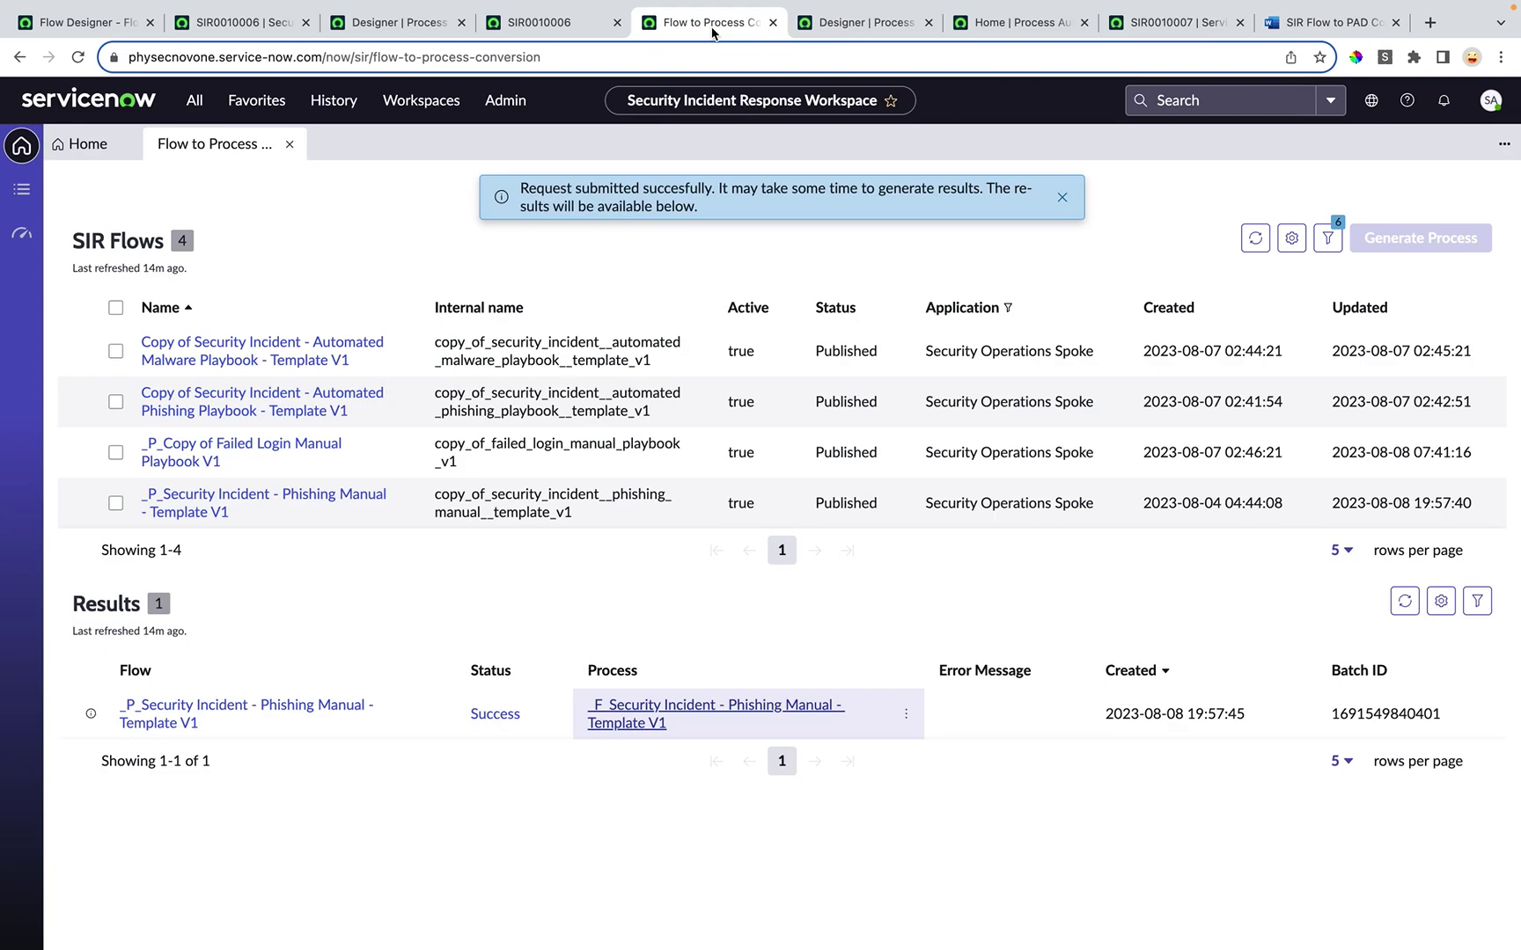
pyautogui.click(270, 714)
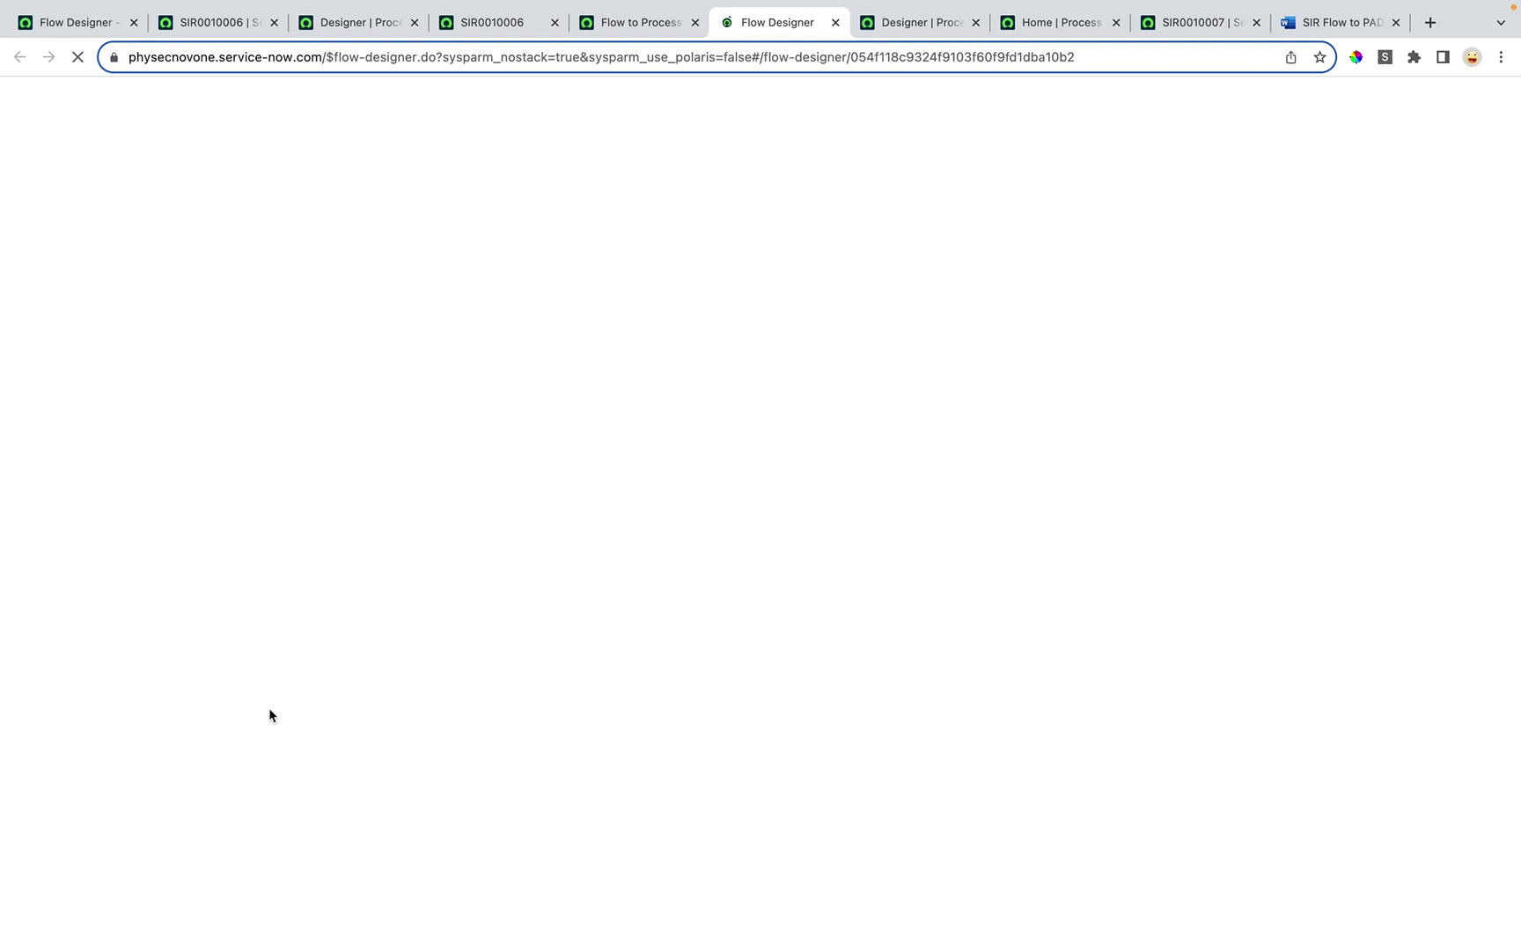
pyautogui.click(404, 311)
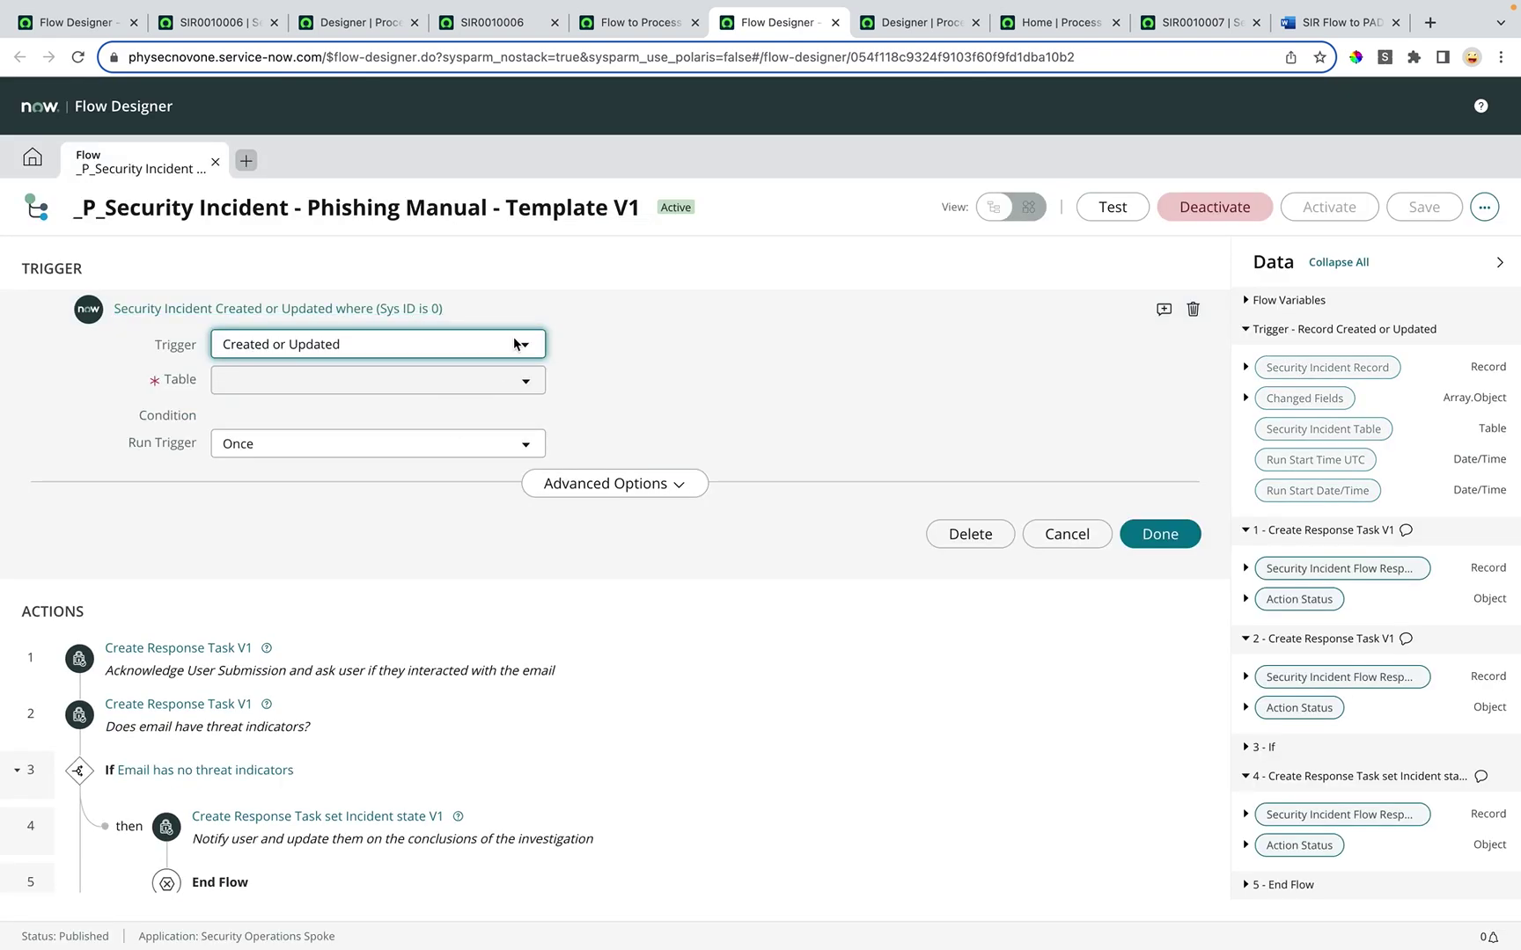
pyautogui.click(496, 308)
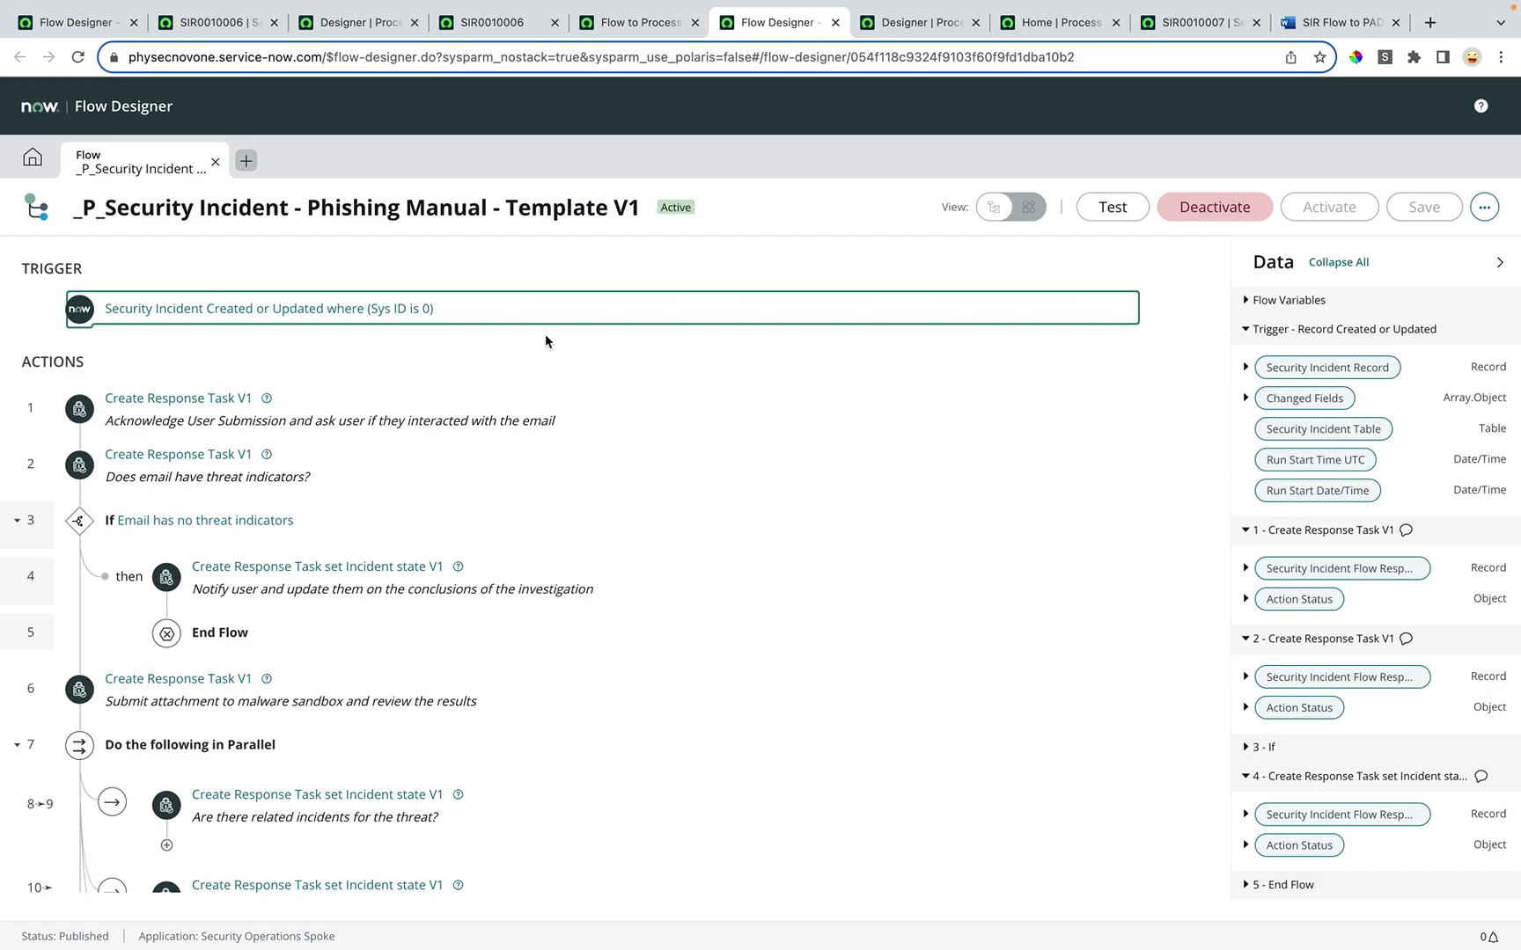
pyautogui.click(481, 310)
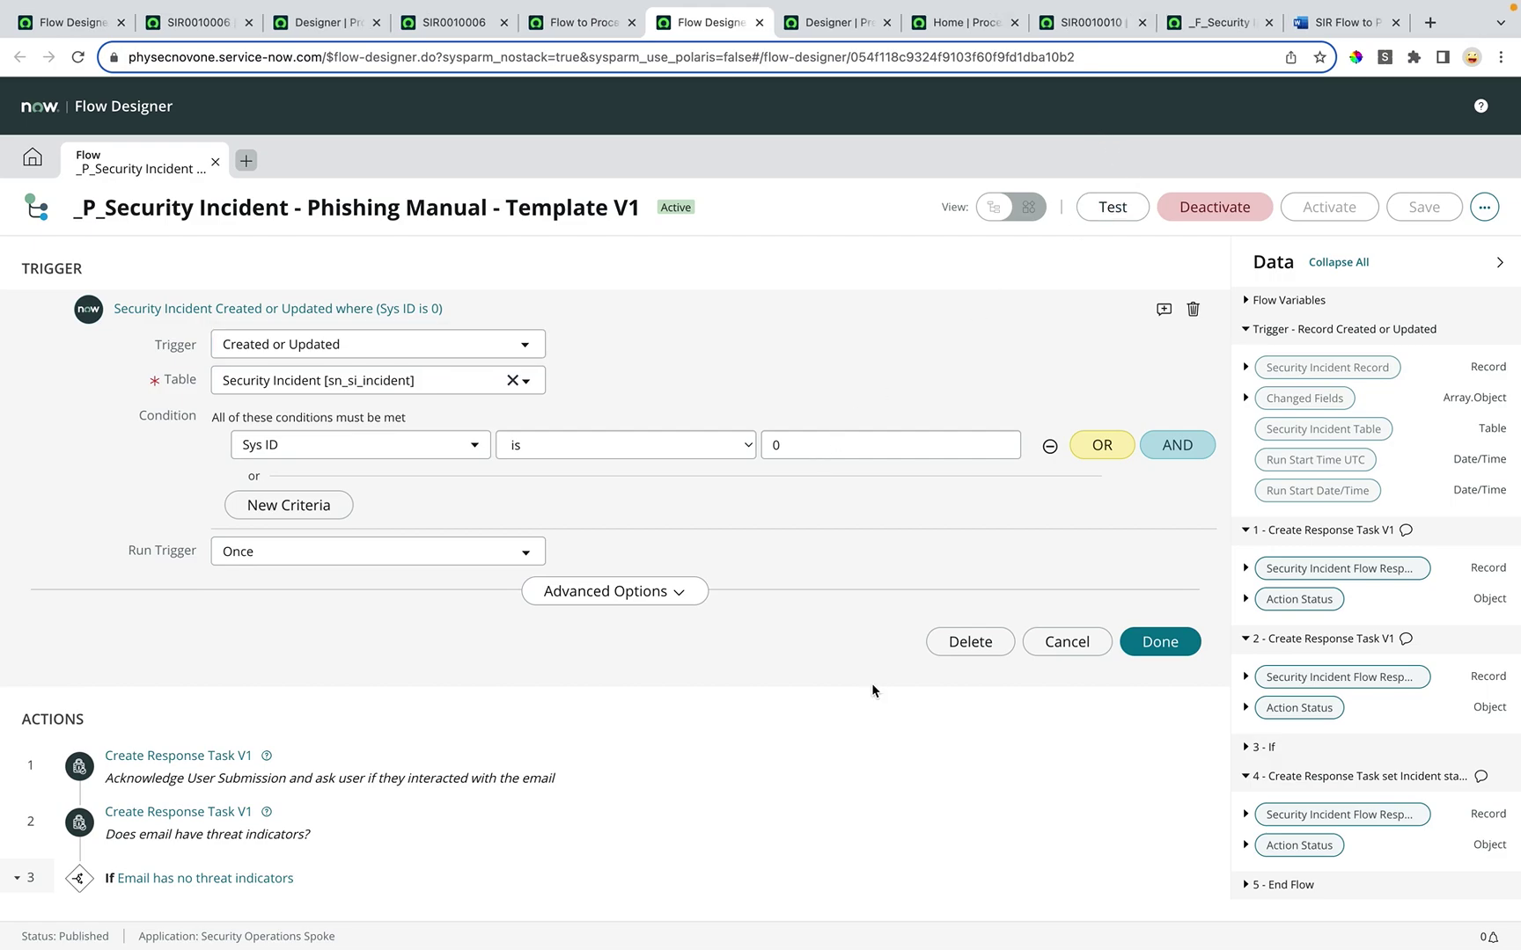
# Return to the _F_Security Incident - Phishing Manual - Template V1 process and activate it
pyautogui.click(814, 23)
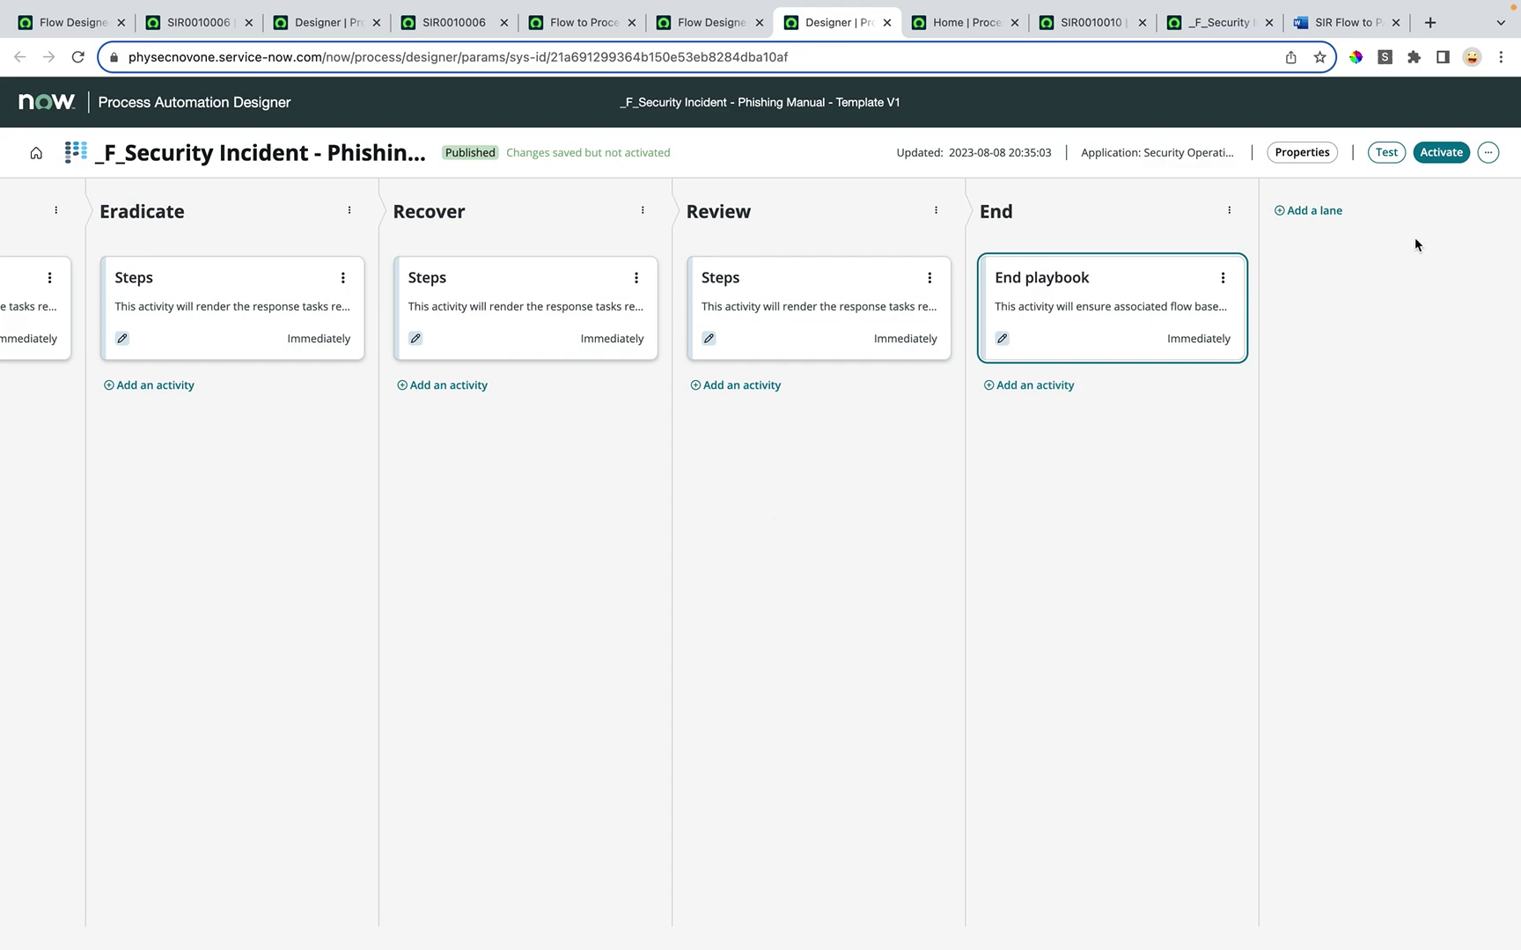
pyautogui.click(1440, 159)
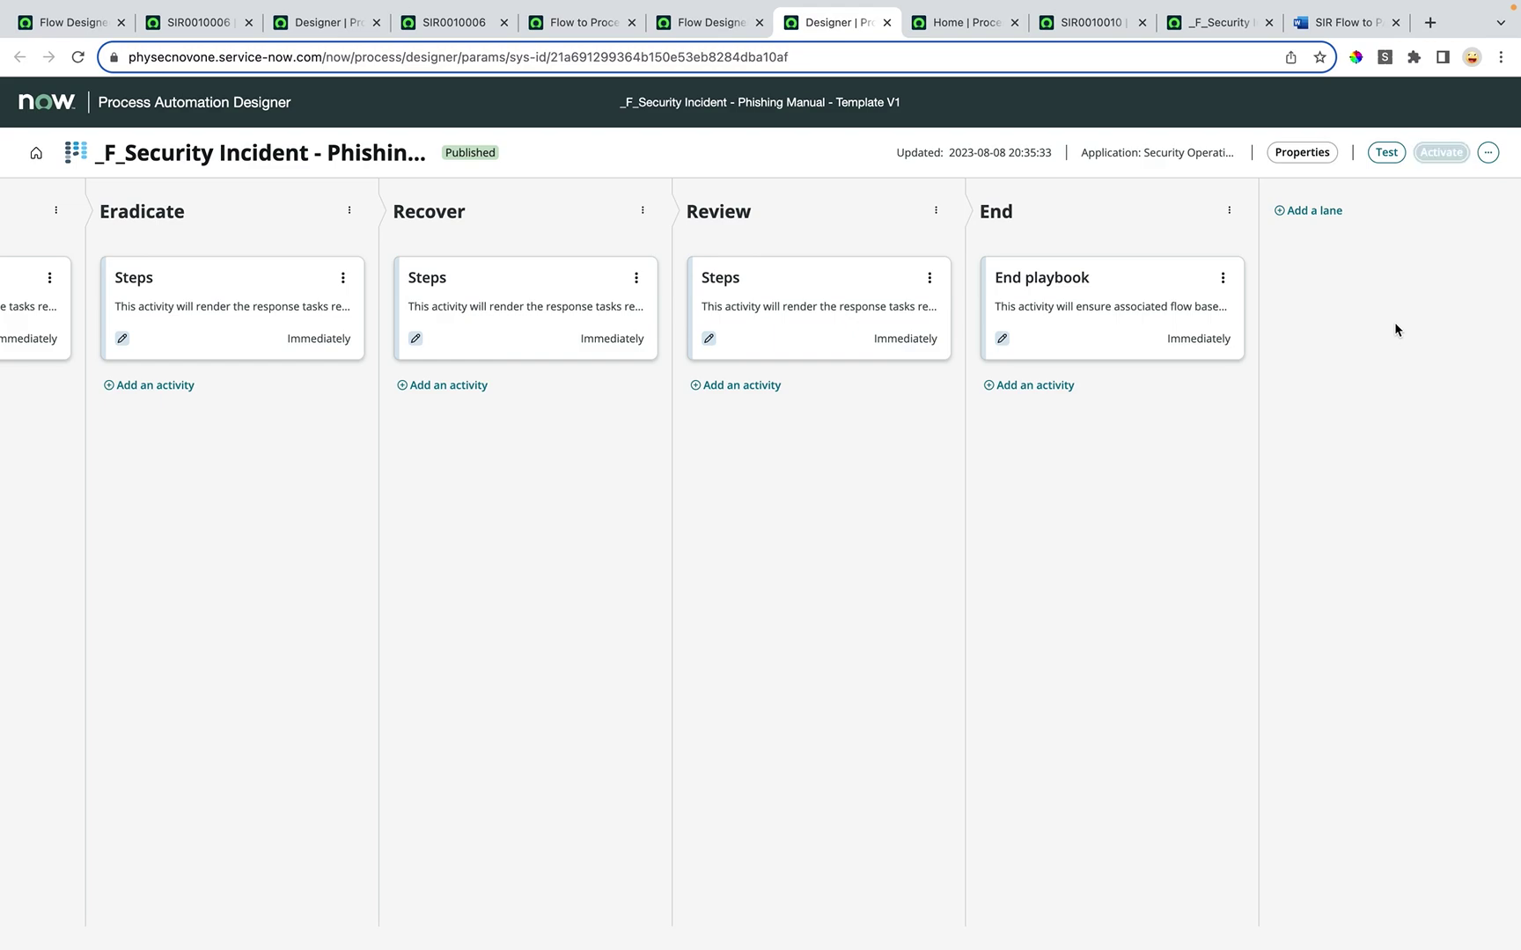
# Add the _F_Security Incident - Phishing Manual - Template V1 playbook to the Possible Phishing Attack 5 security incident
pyautogui.click(1078, 31)
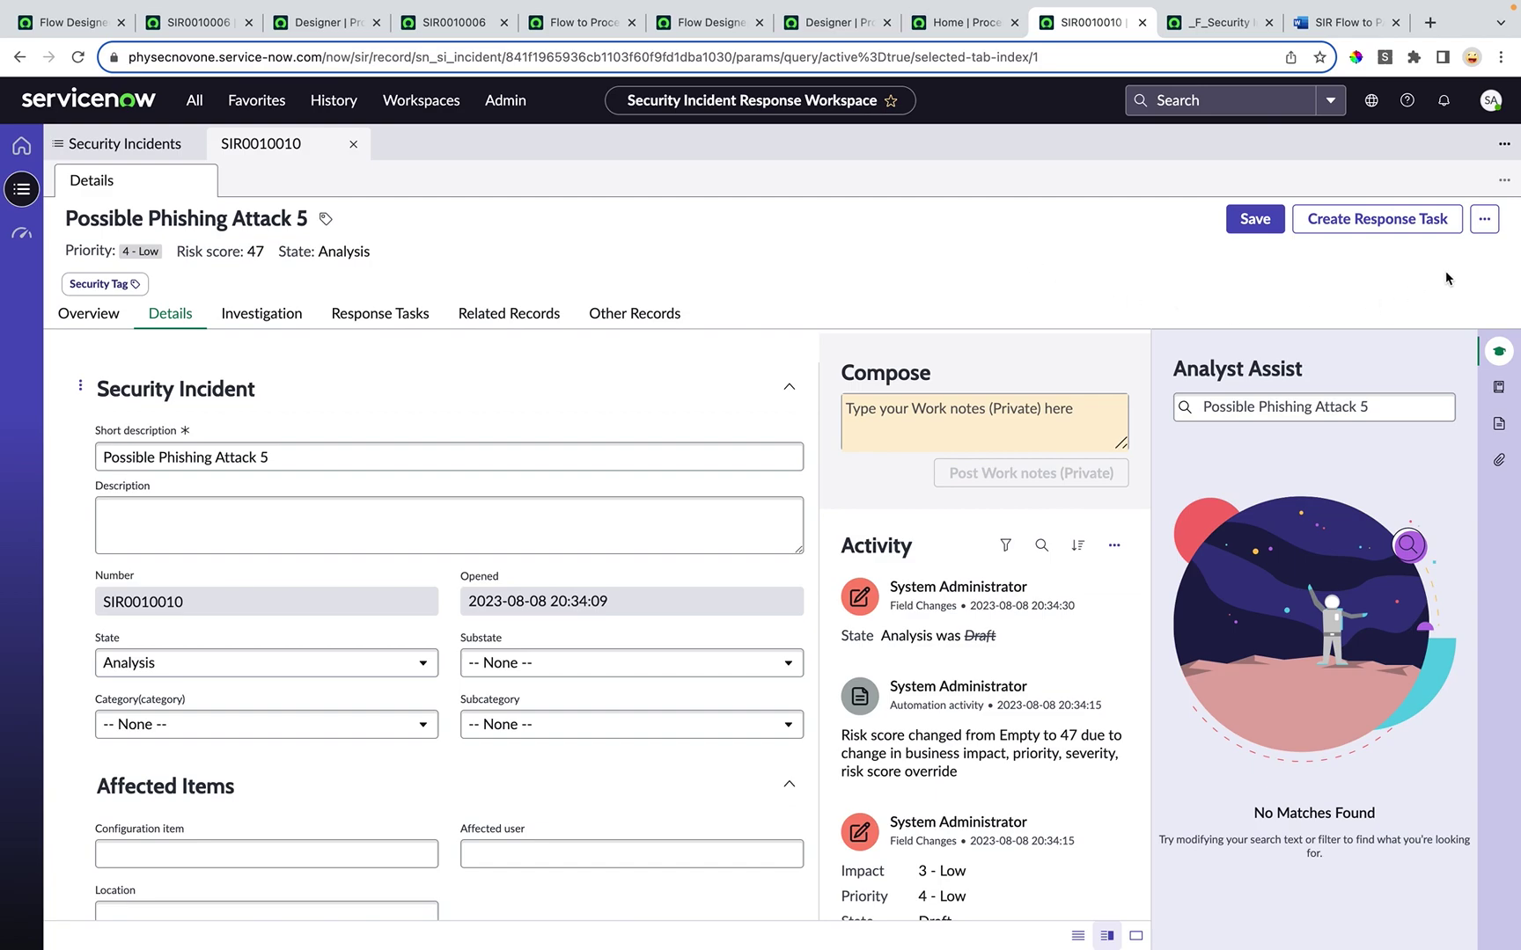
pyautogui.click(1485, 223)
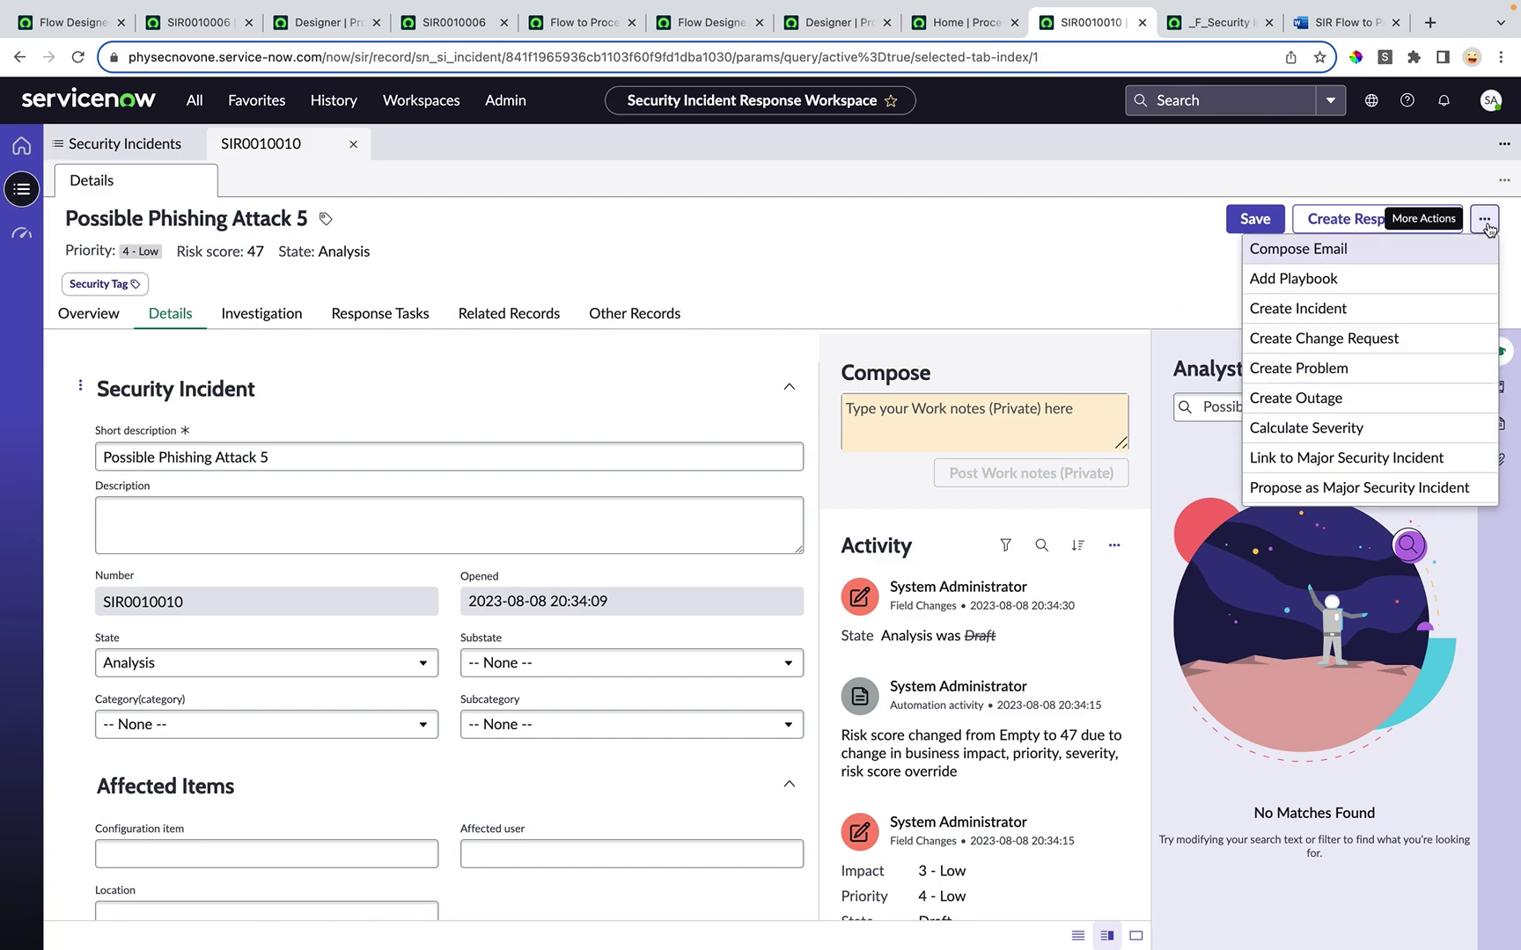
pyautogui.click(1459, 279)
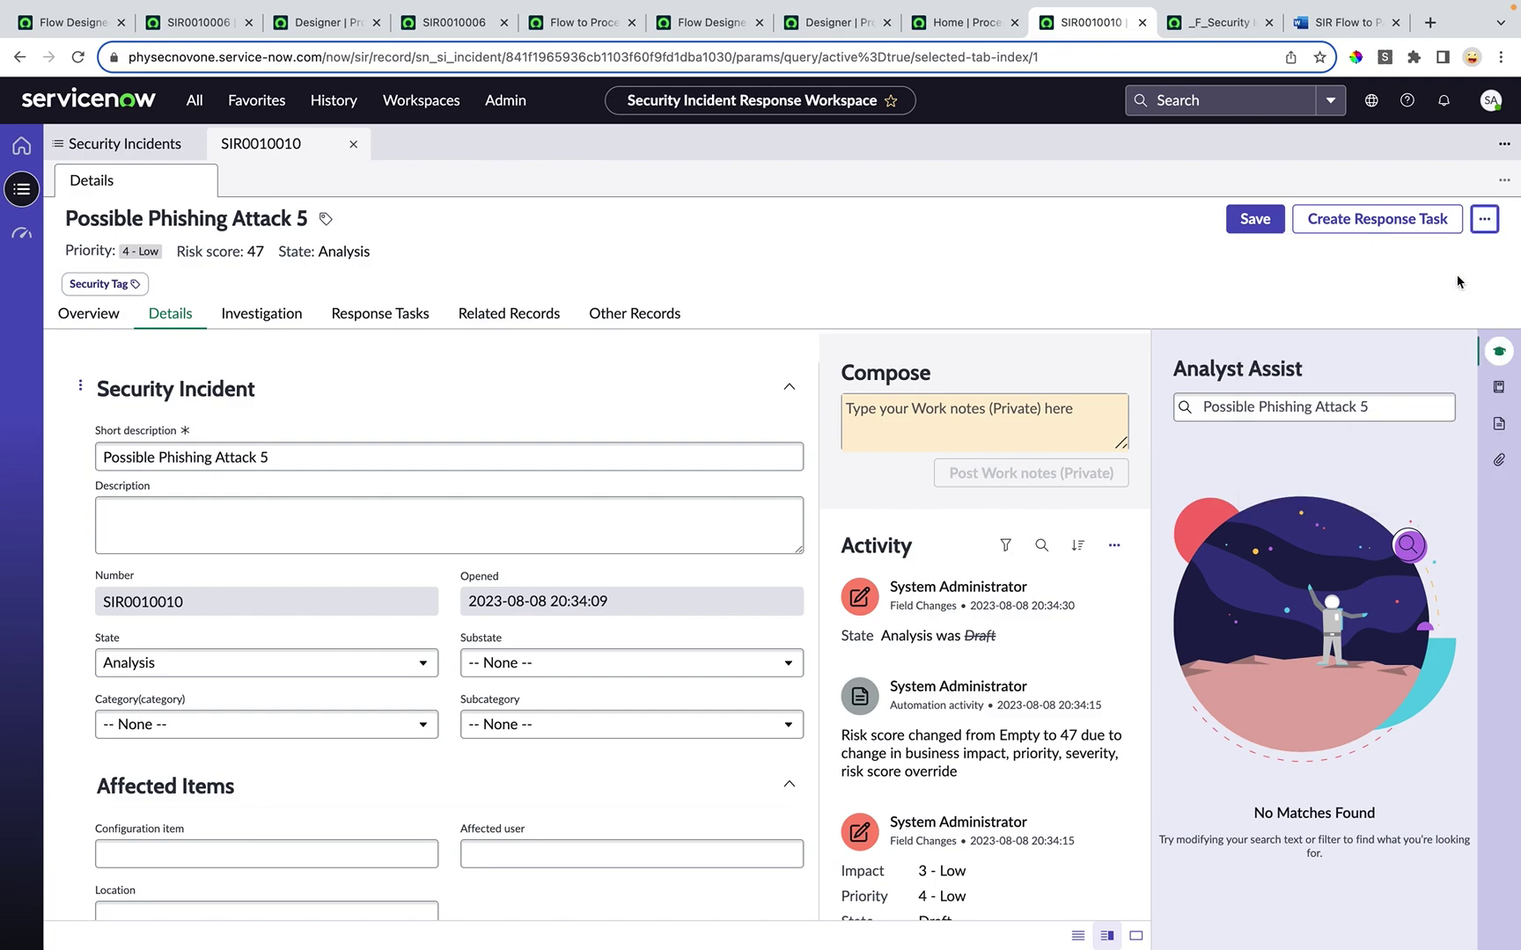
pyautogui.click(887, 428)
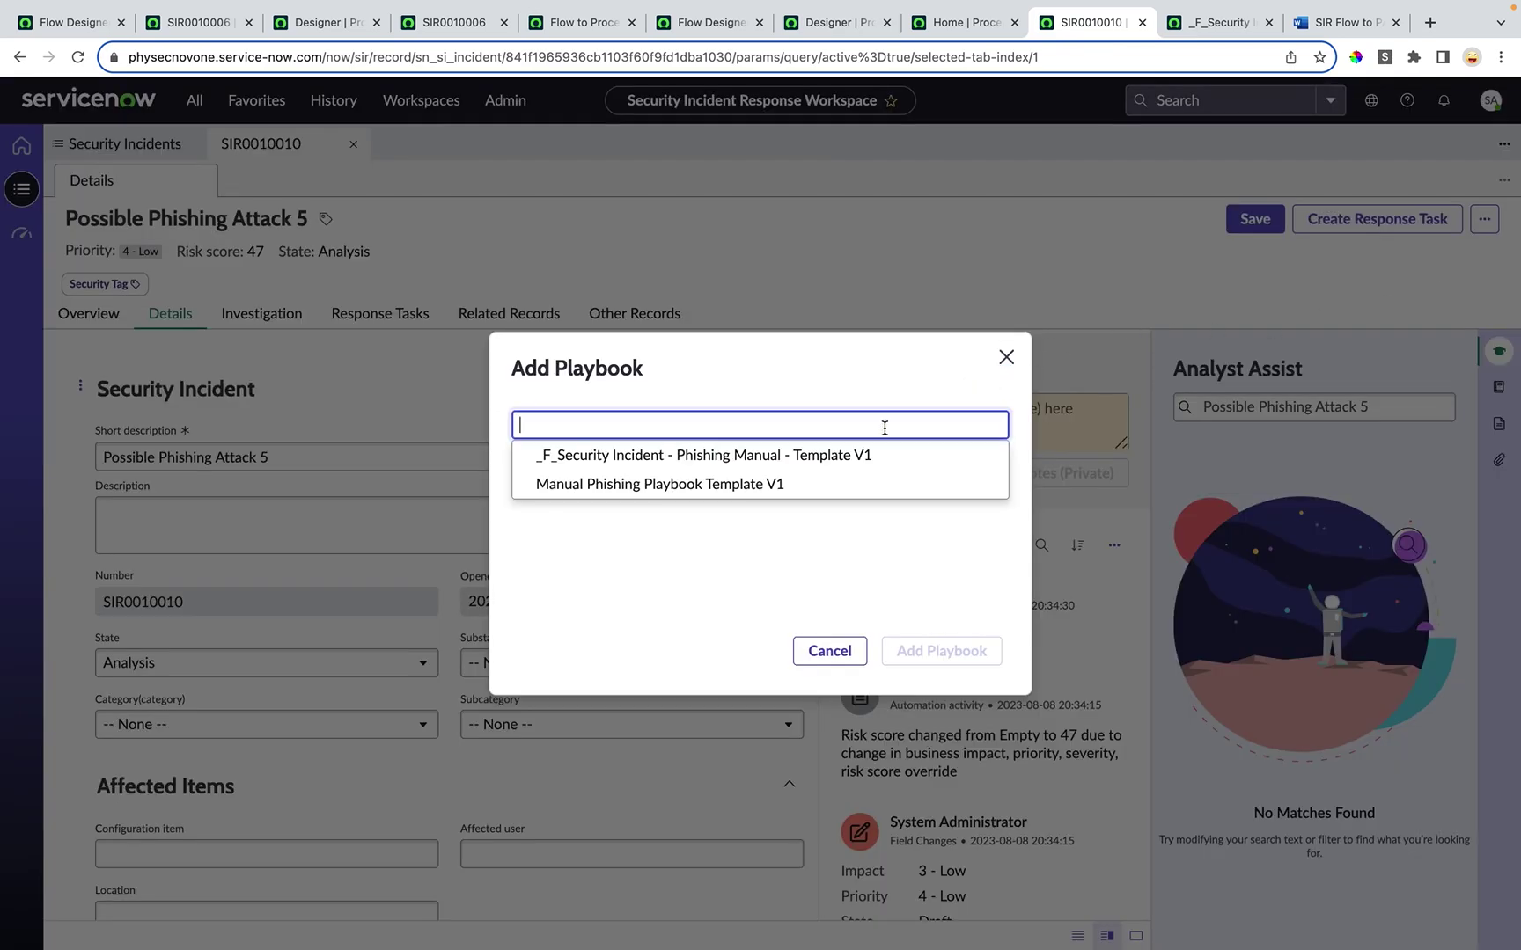
pyautogui.click(803, 455)
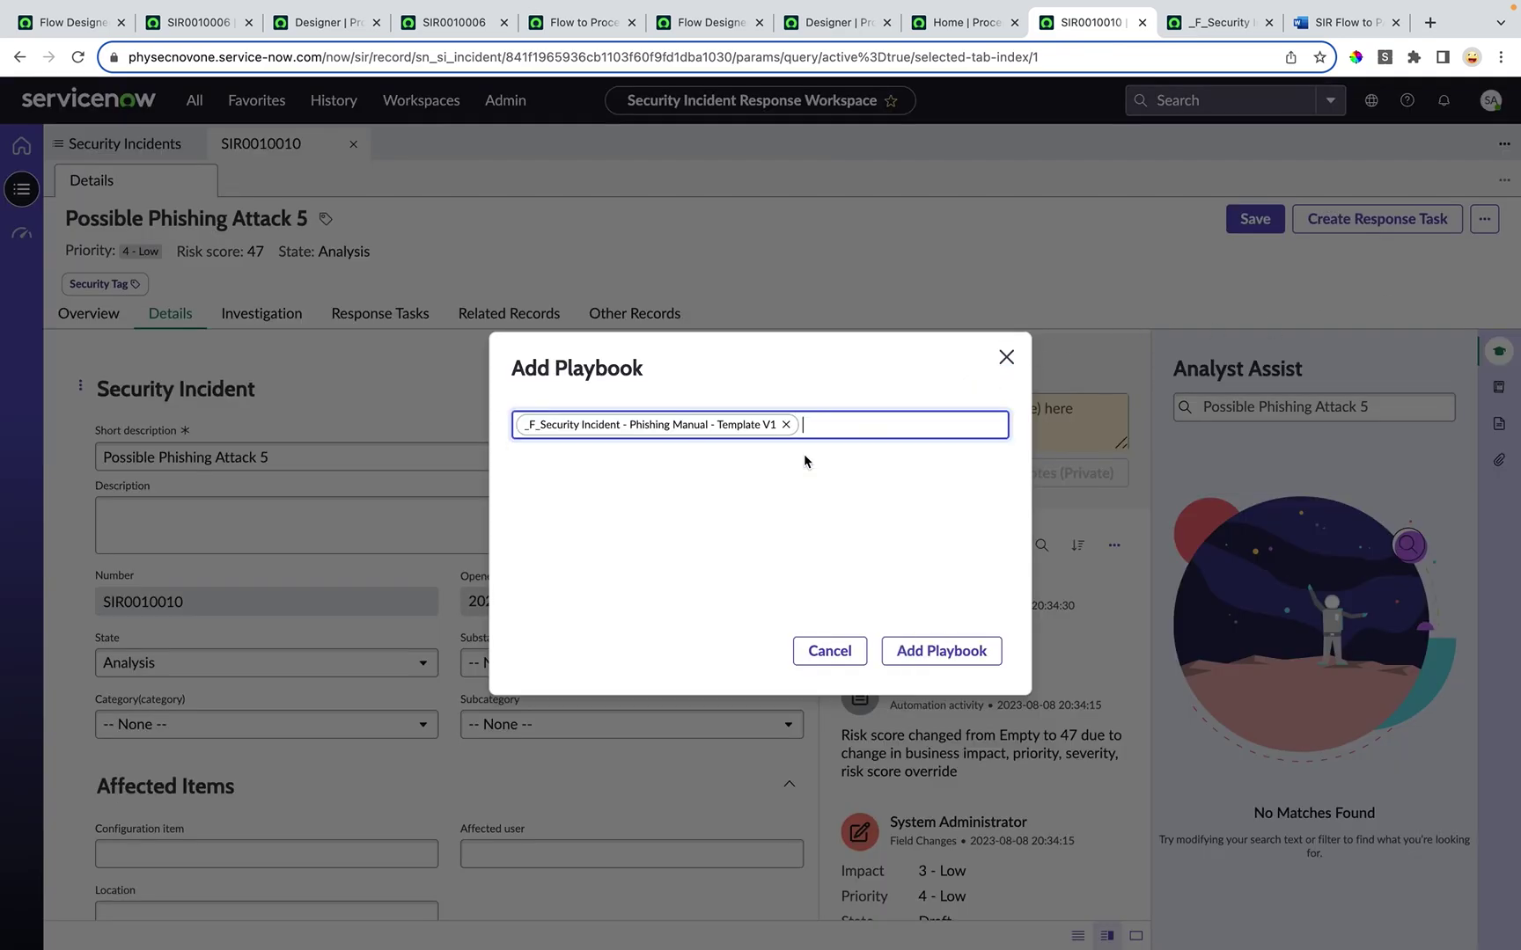
pyautogui.click(940, 652)
pyautogui.click(946, 654)
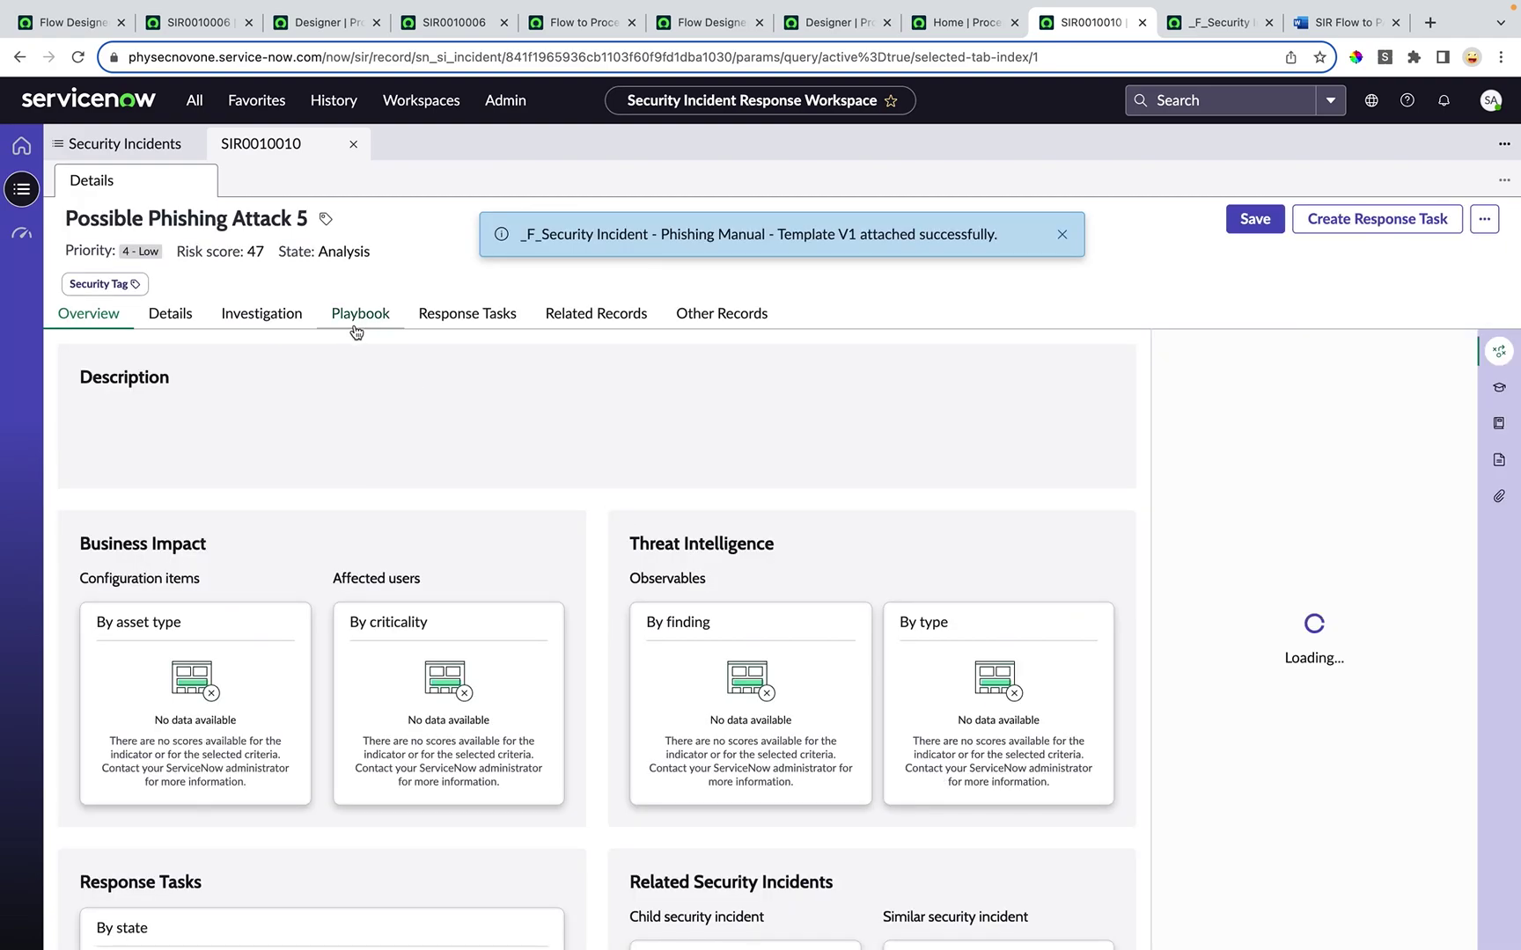
# In the incident's playbook, set the Analysis task about acknowledging the user submission to Closed Complete and save it
pyautogui.click(361, 321)
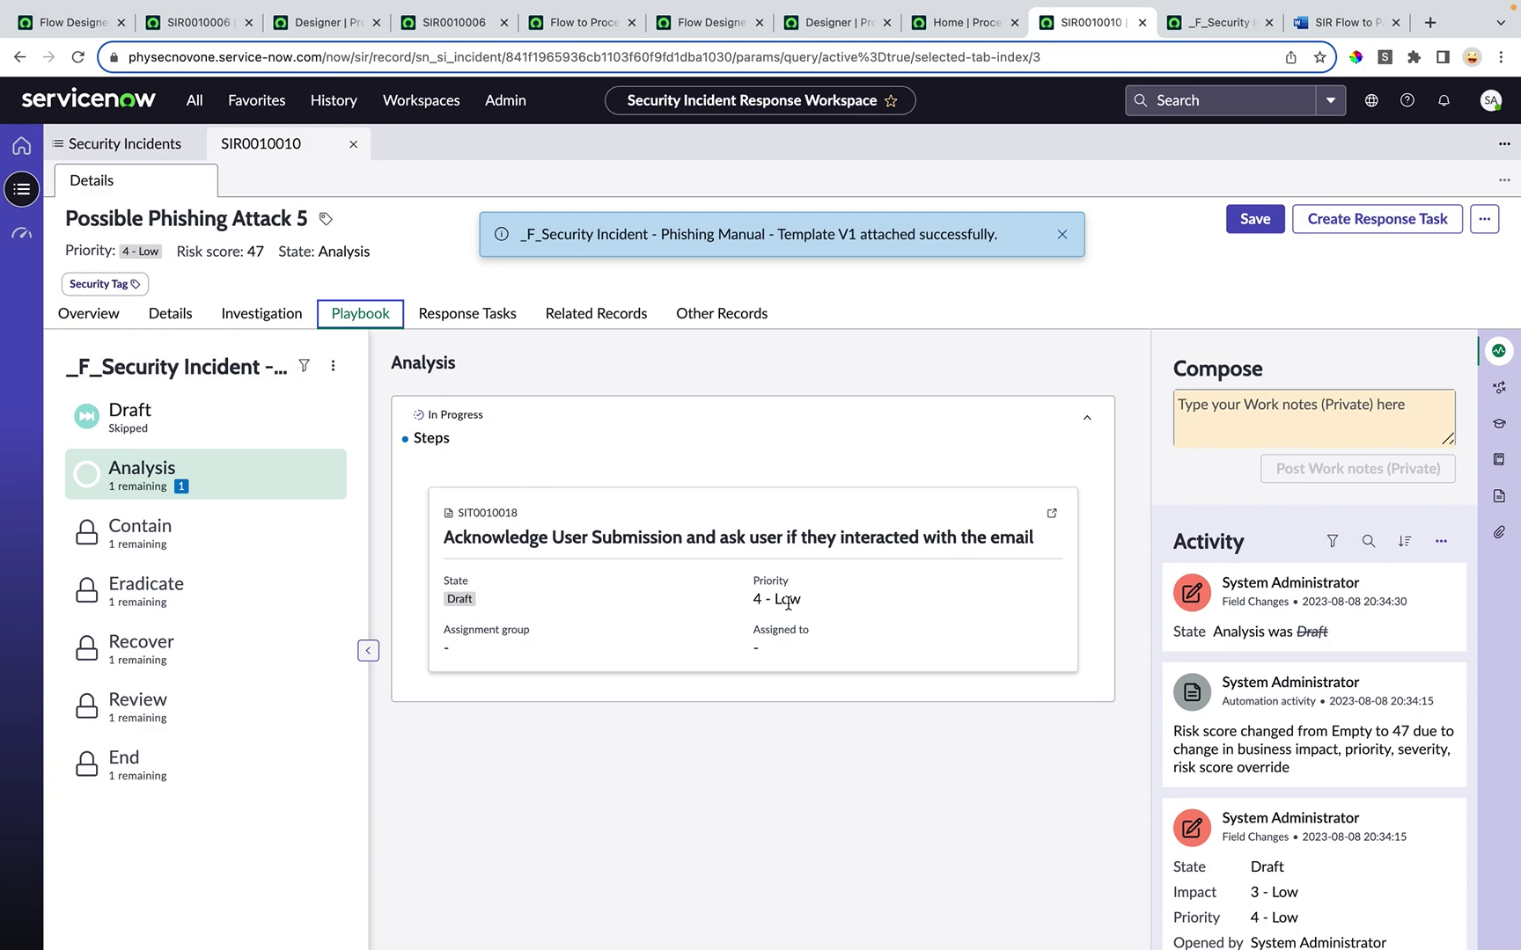
pyautogui.click(1053, 515)
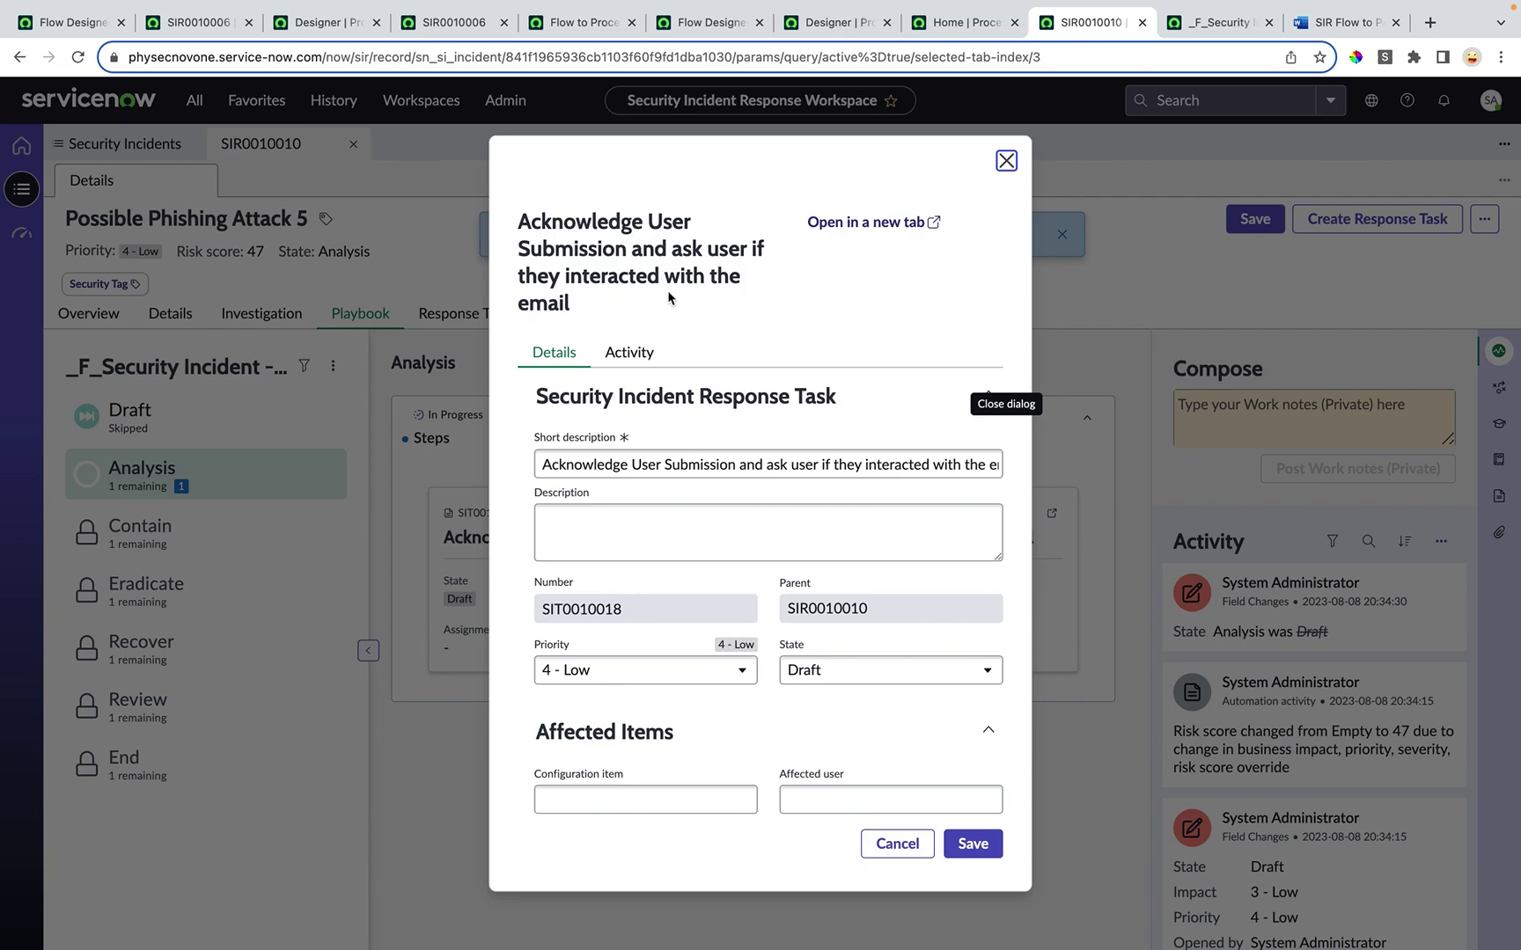
pyautogui.click(816, 680)
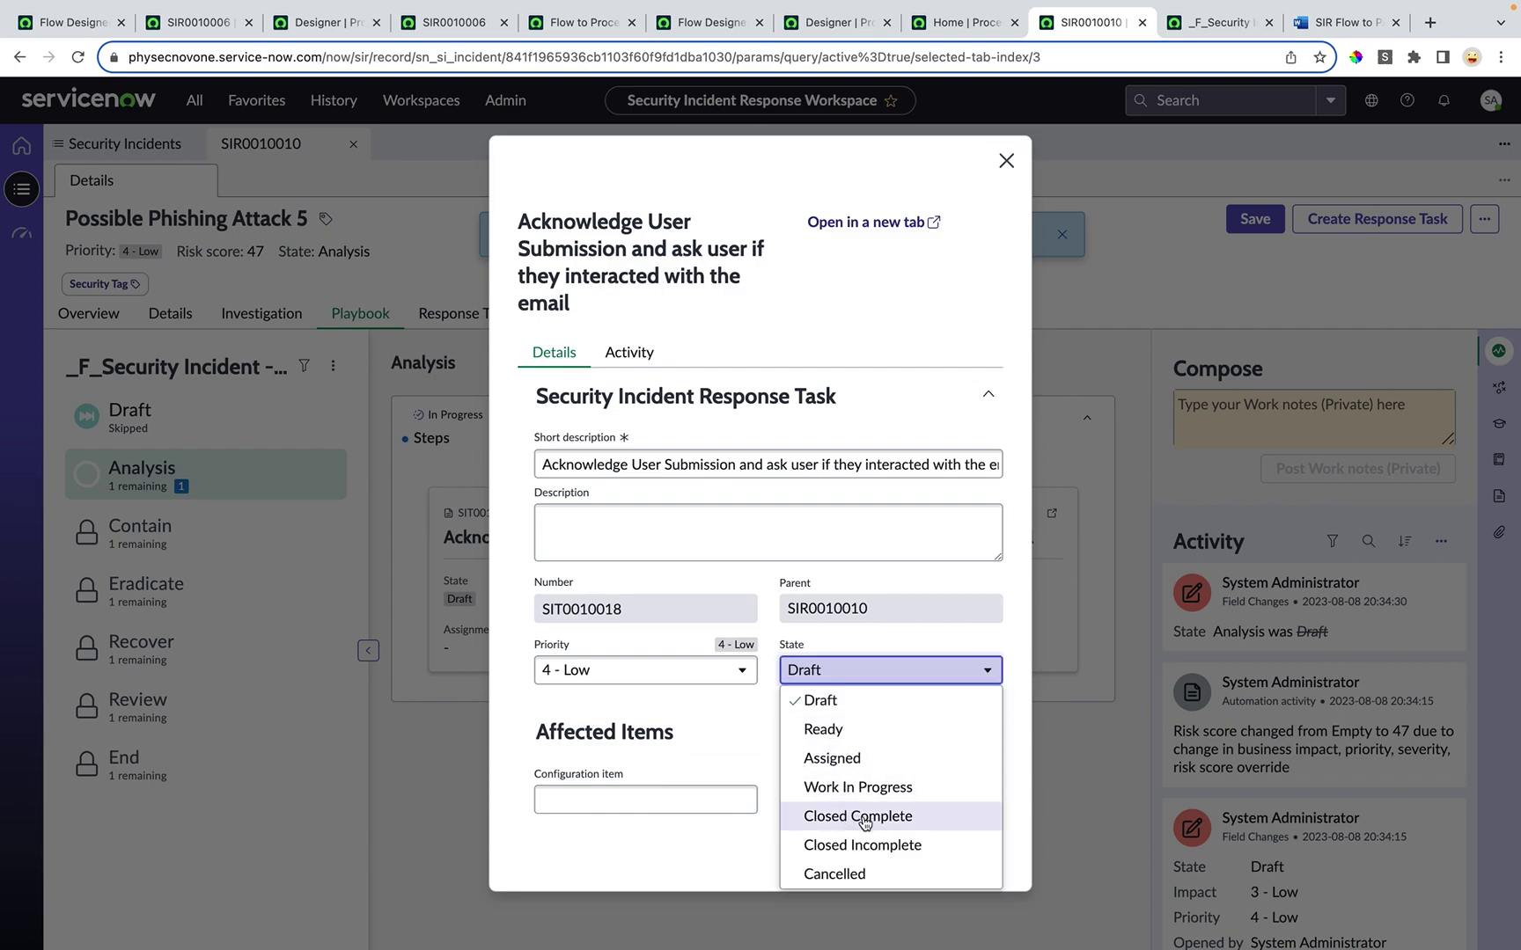
pyautogui.click(864, 819)
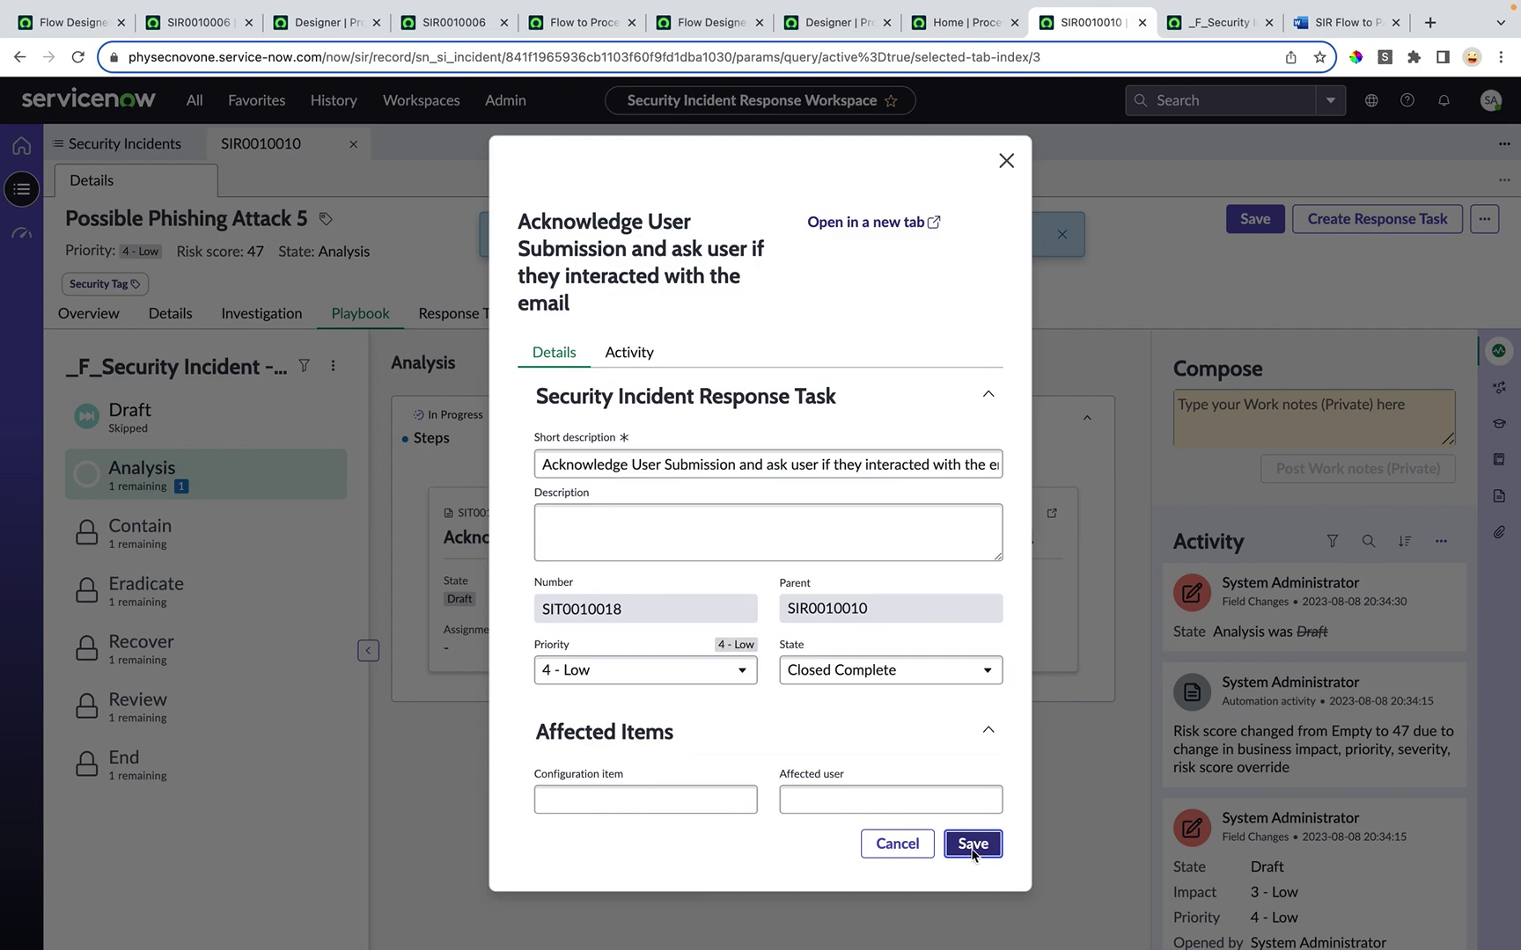
pyautogui.click(971, 849)
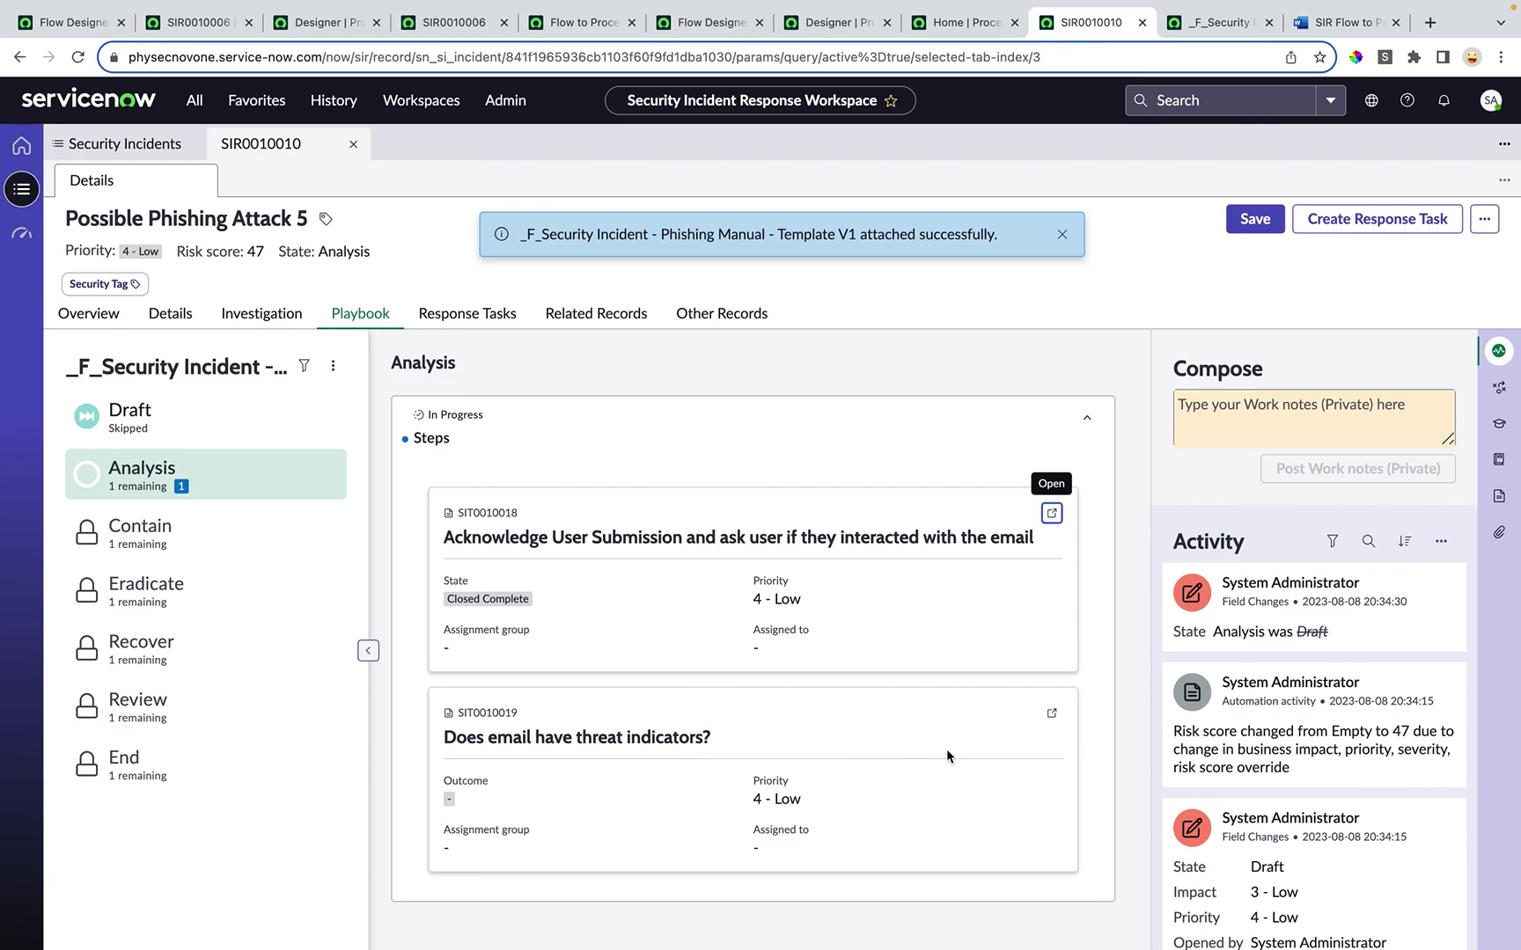
# Set the outcome of the "Does email have threat indicators?" task to No and save it
pyautogui.click(1053, 714)
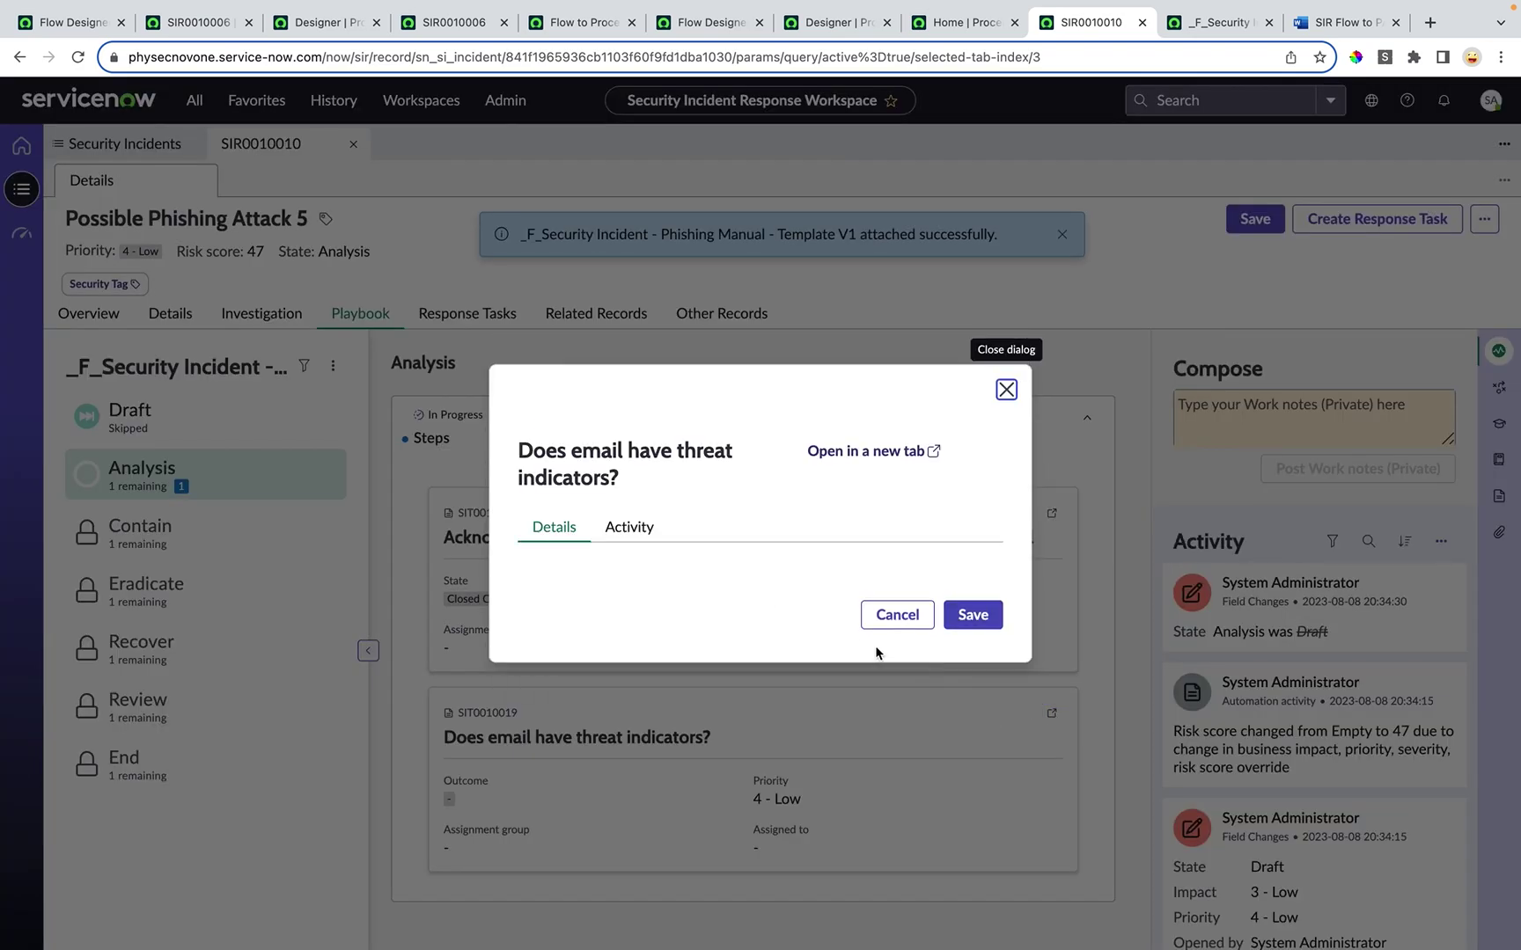
pyautogui.click(844, 439)
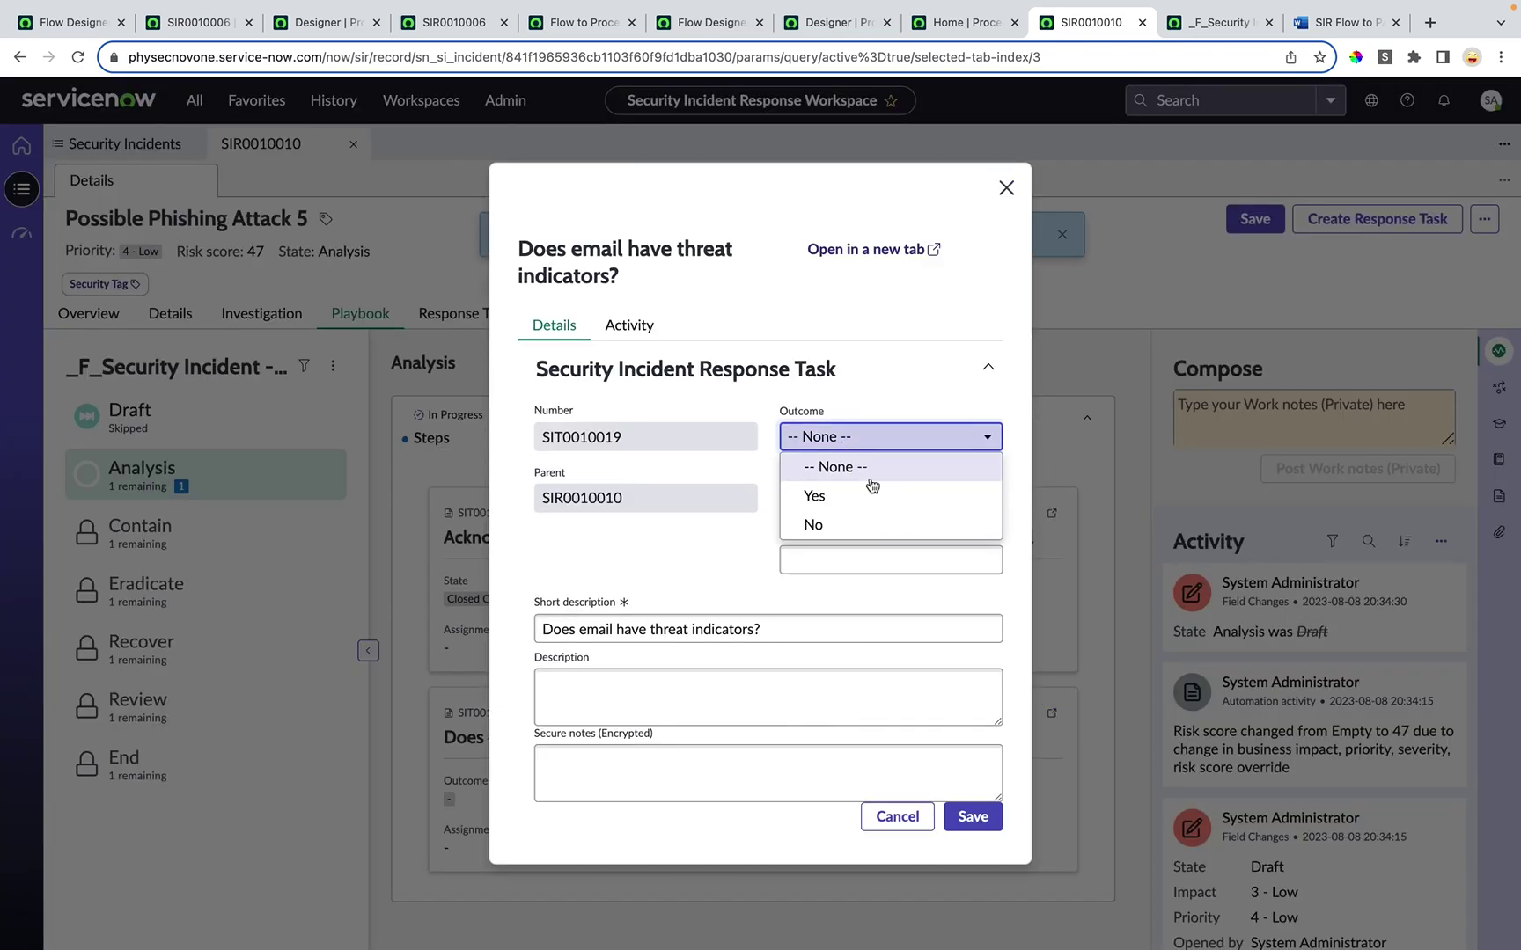
pyautogui.click(878, 525)
pyautogui.click(973, 817)
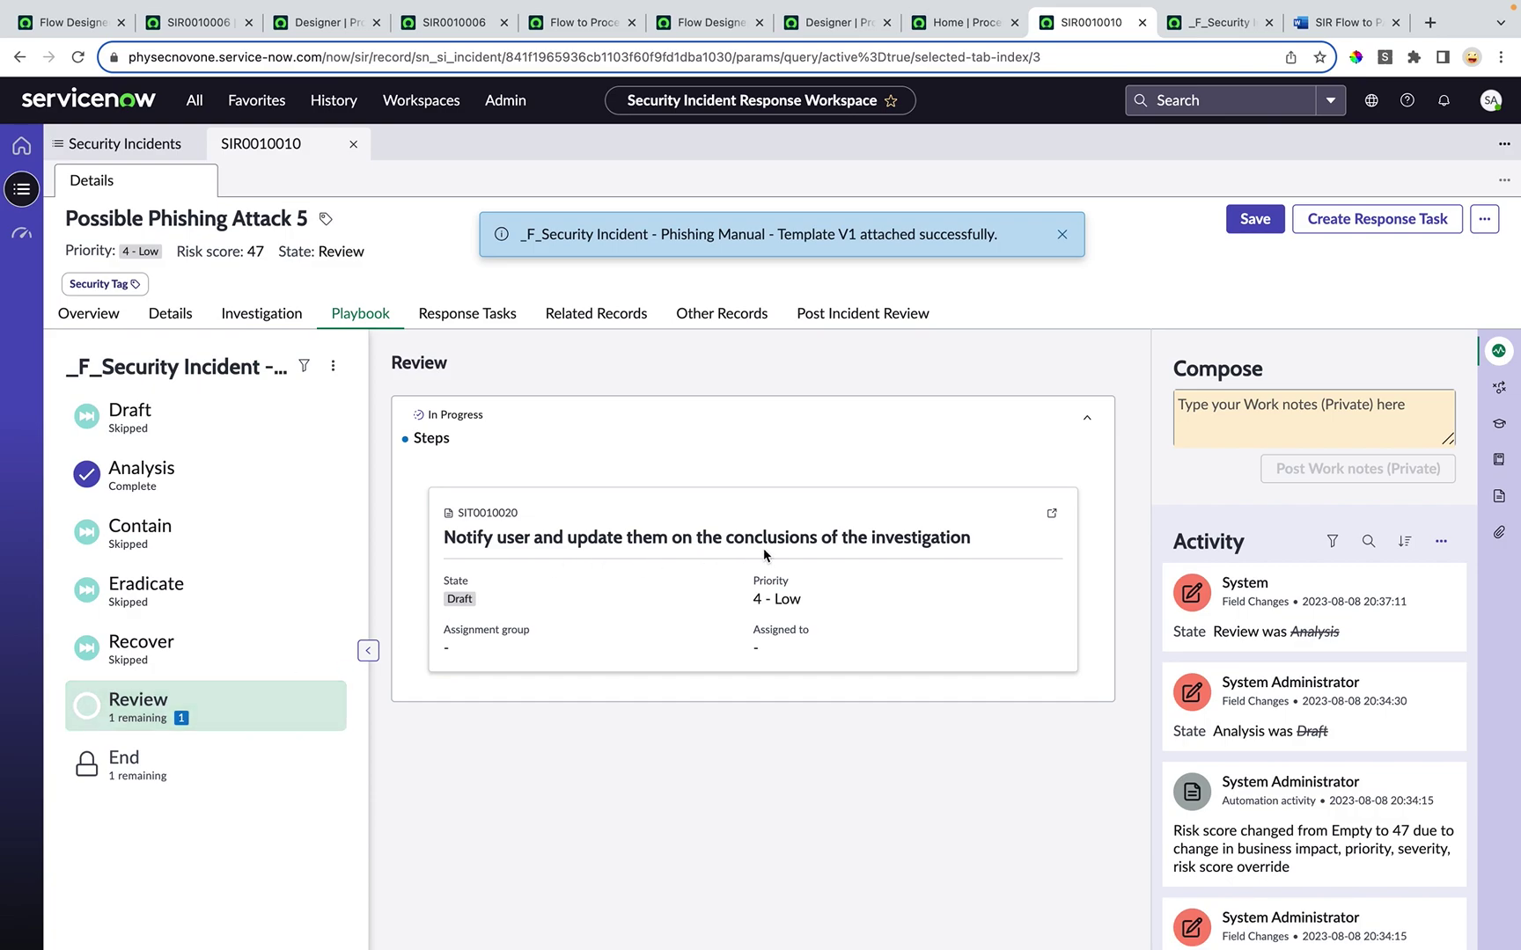
# Save the Review task for notifying the user of the investigation's conclusions as Closed Complete, and complete the End playbook activity
pyautogui.click(1053, 517)
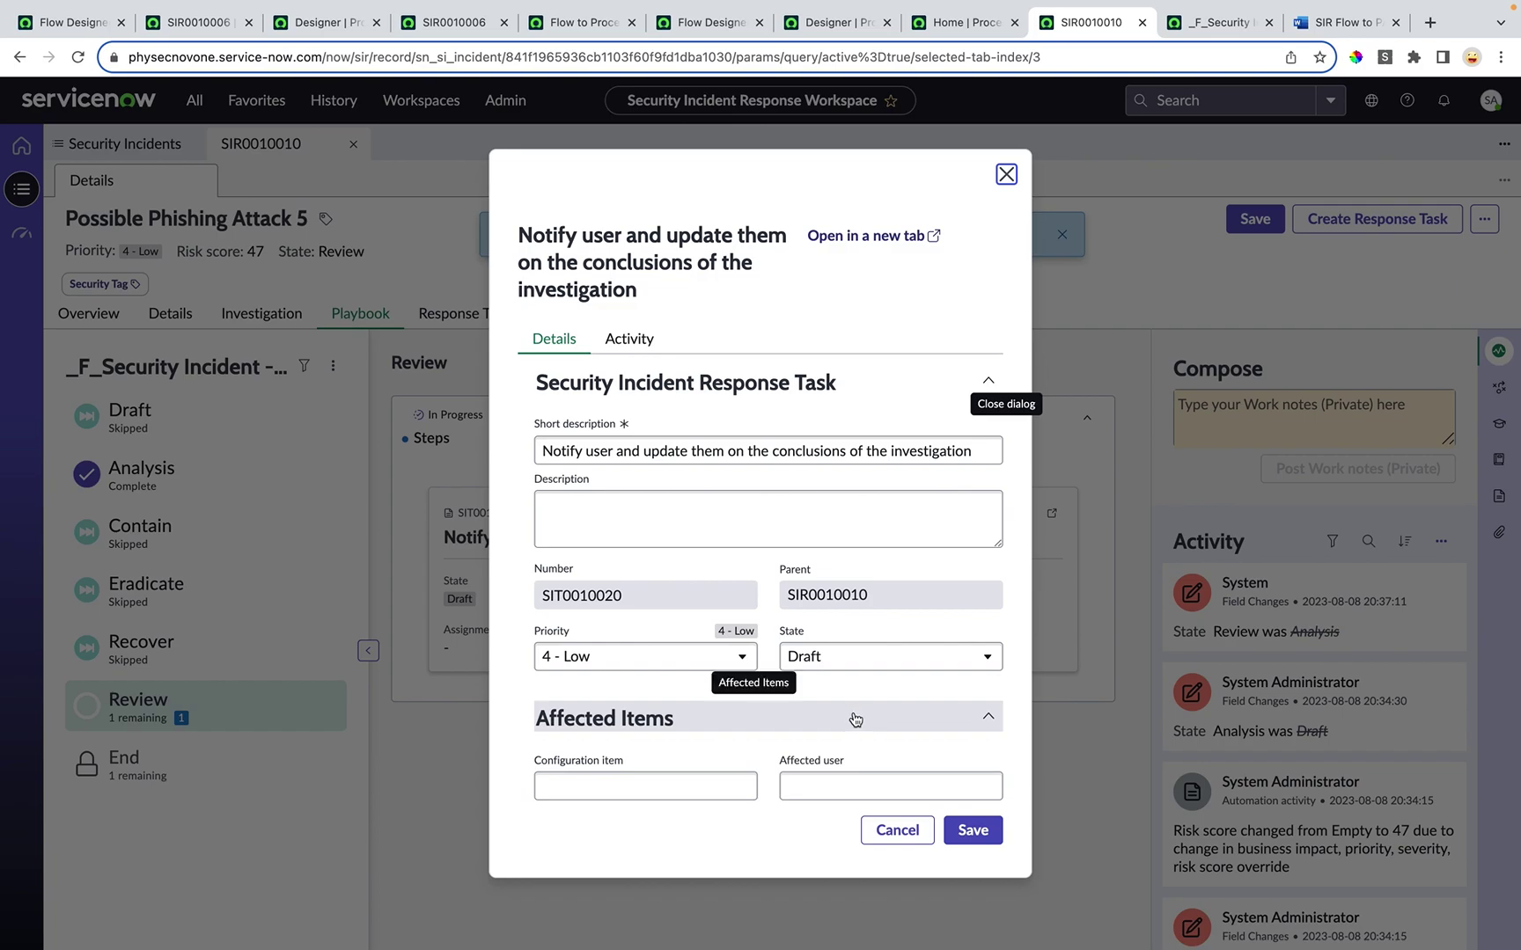
pyautogui.scroll(-1, 849, 720)
pyautogui.click(851, 642)
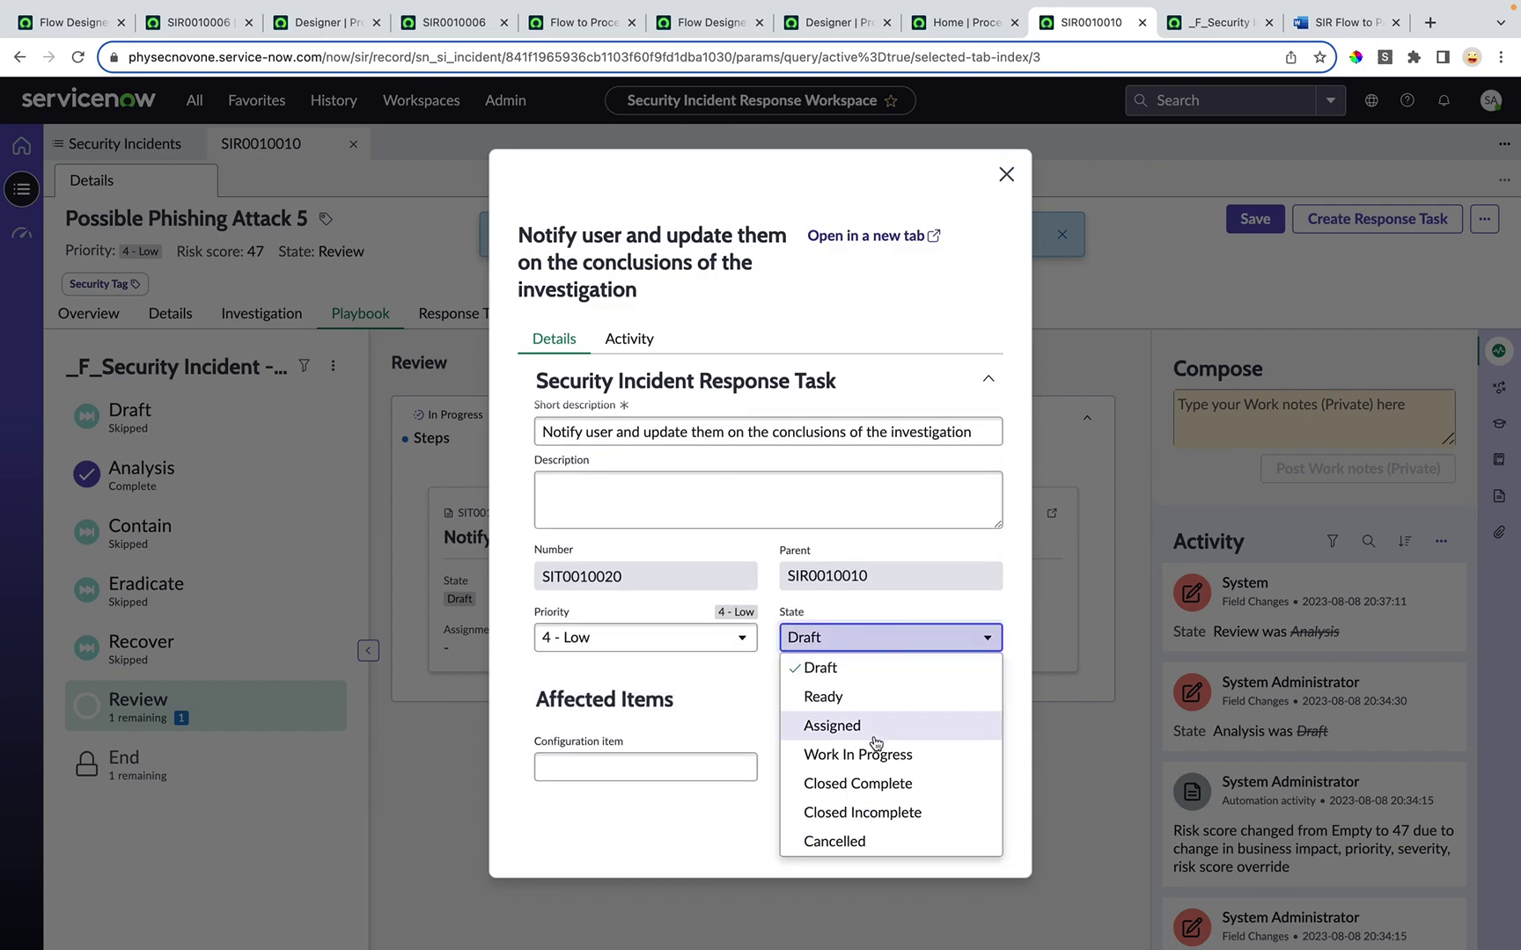
pyautogui.click(902, 784)
pyautogui.click(968, 827)
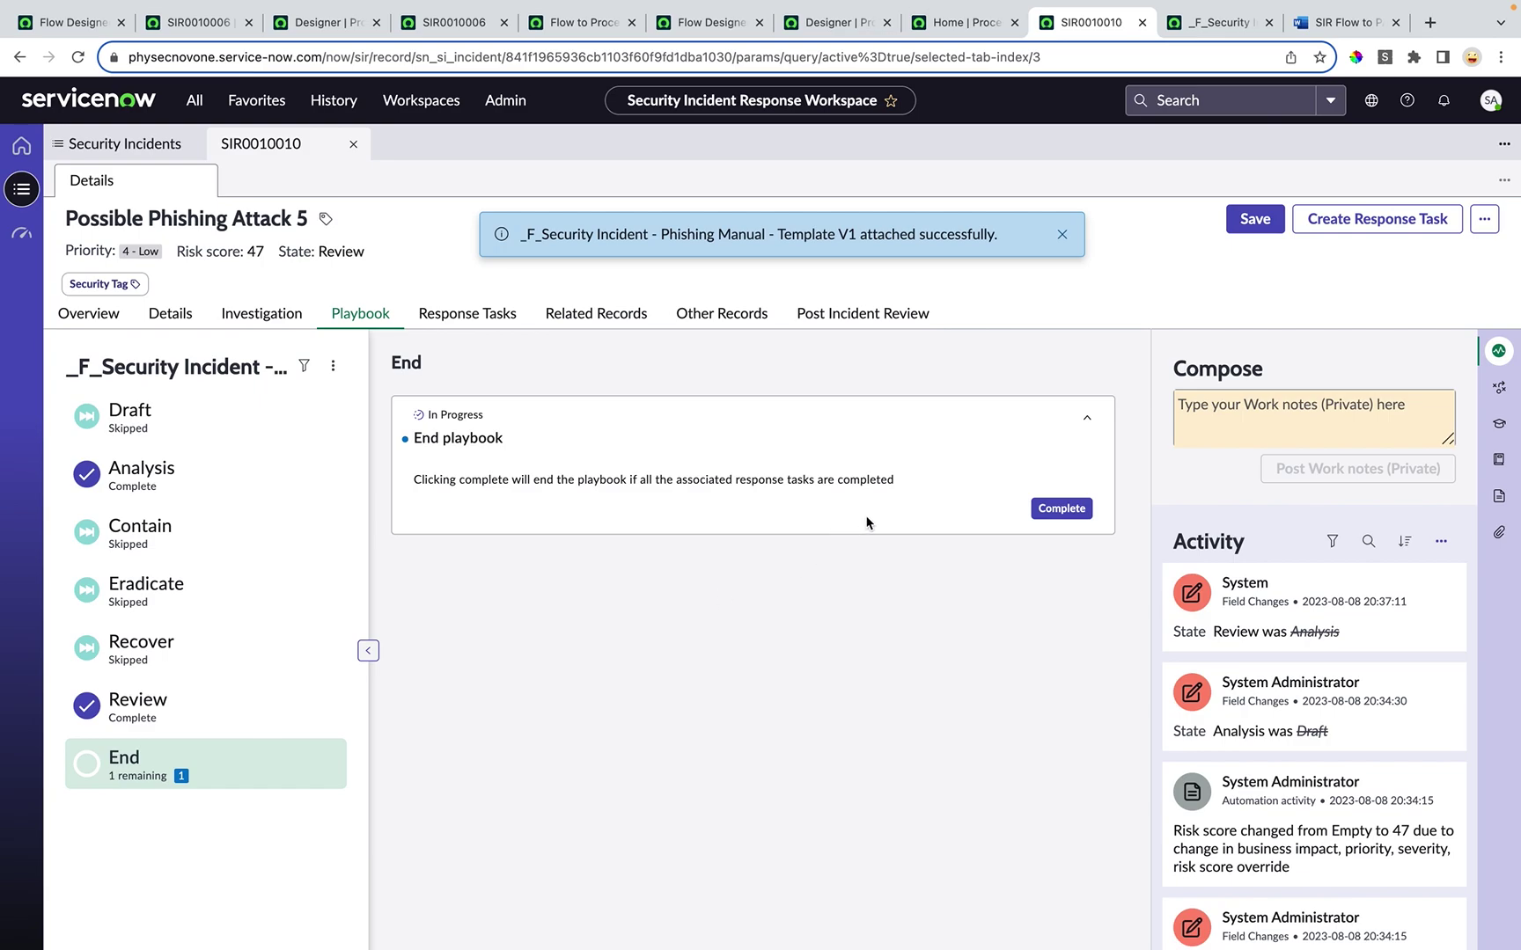
pyautogui.click(1062, 511)
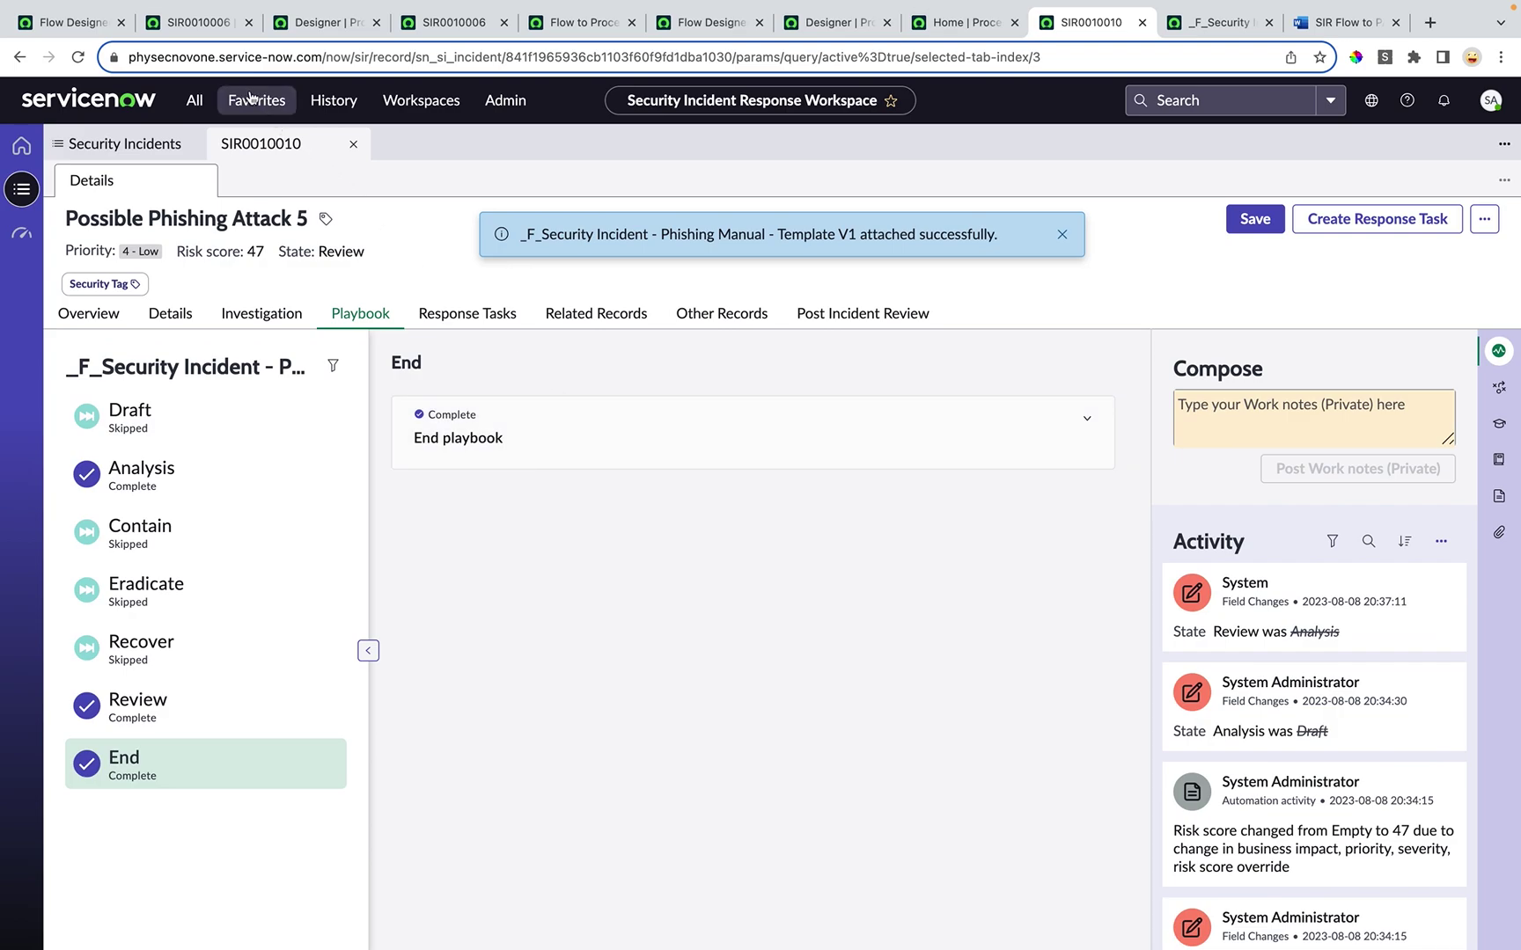
# Review the Manual Phishing Playbook Template V1 process, the converted flow's trigger and the Wrapper Process Generator results, then return to the incident's playbook
pyautogui.click(203, 25)
pyautogui.click(303, 25)
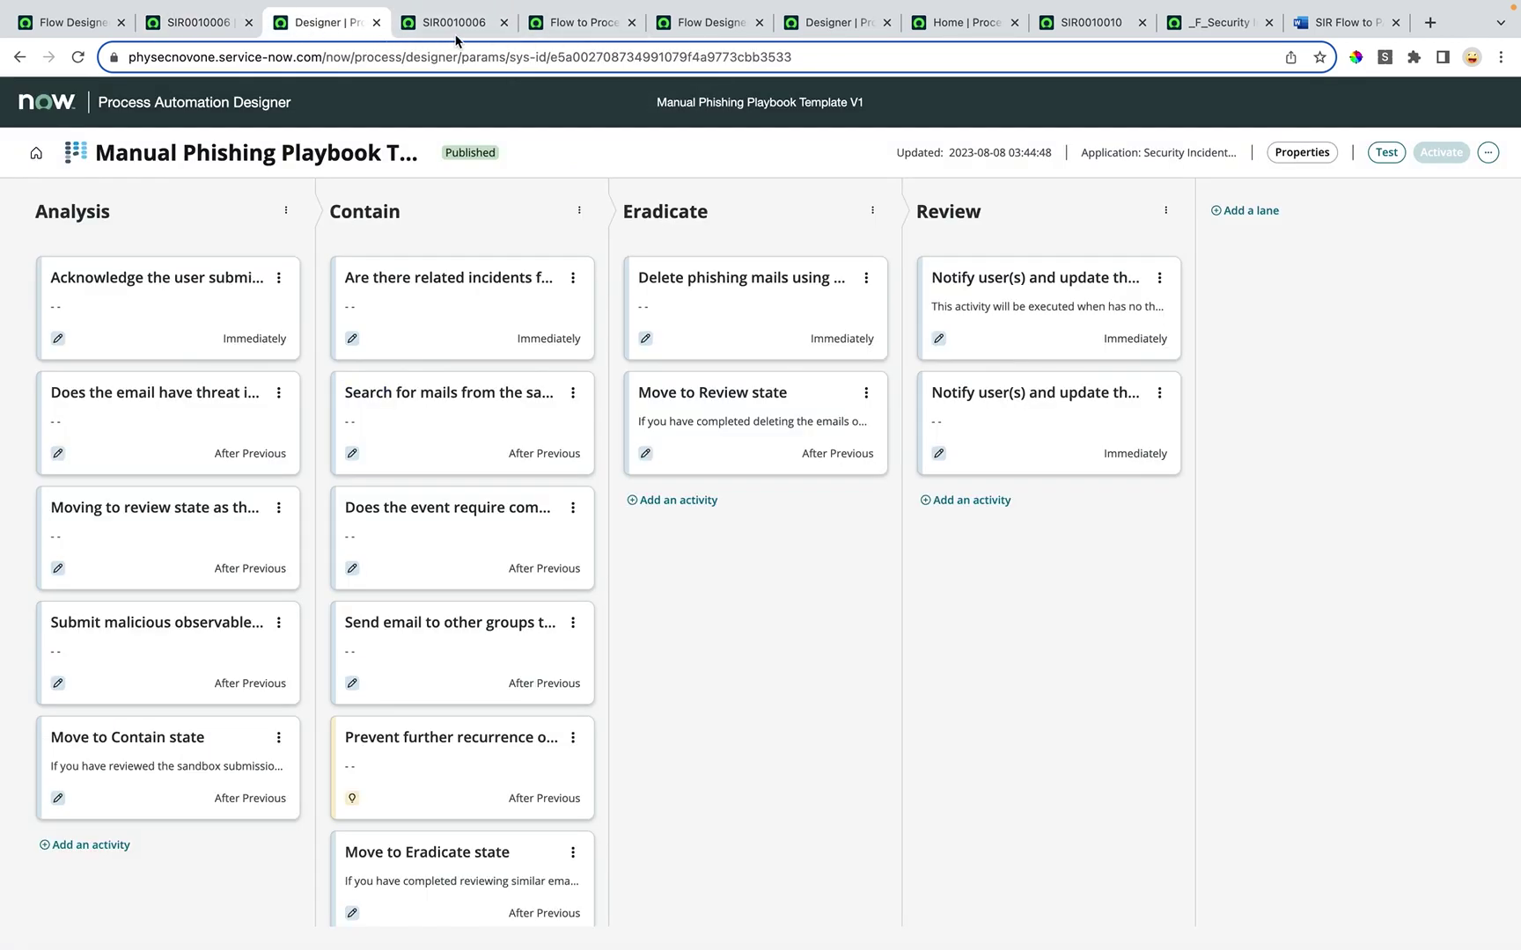
pyautogui.press('super+6')
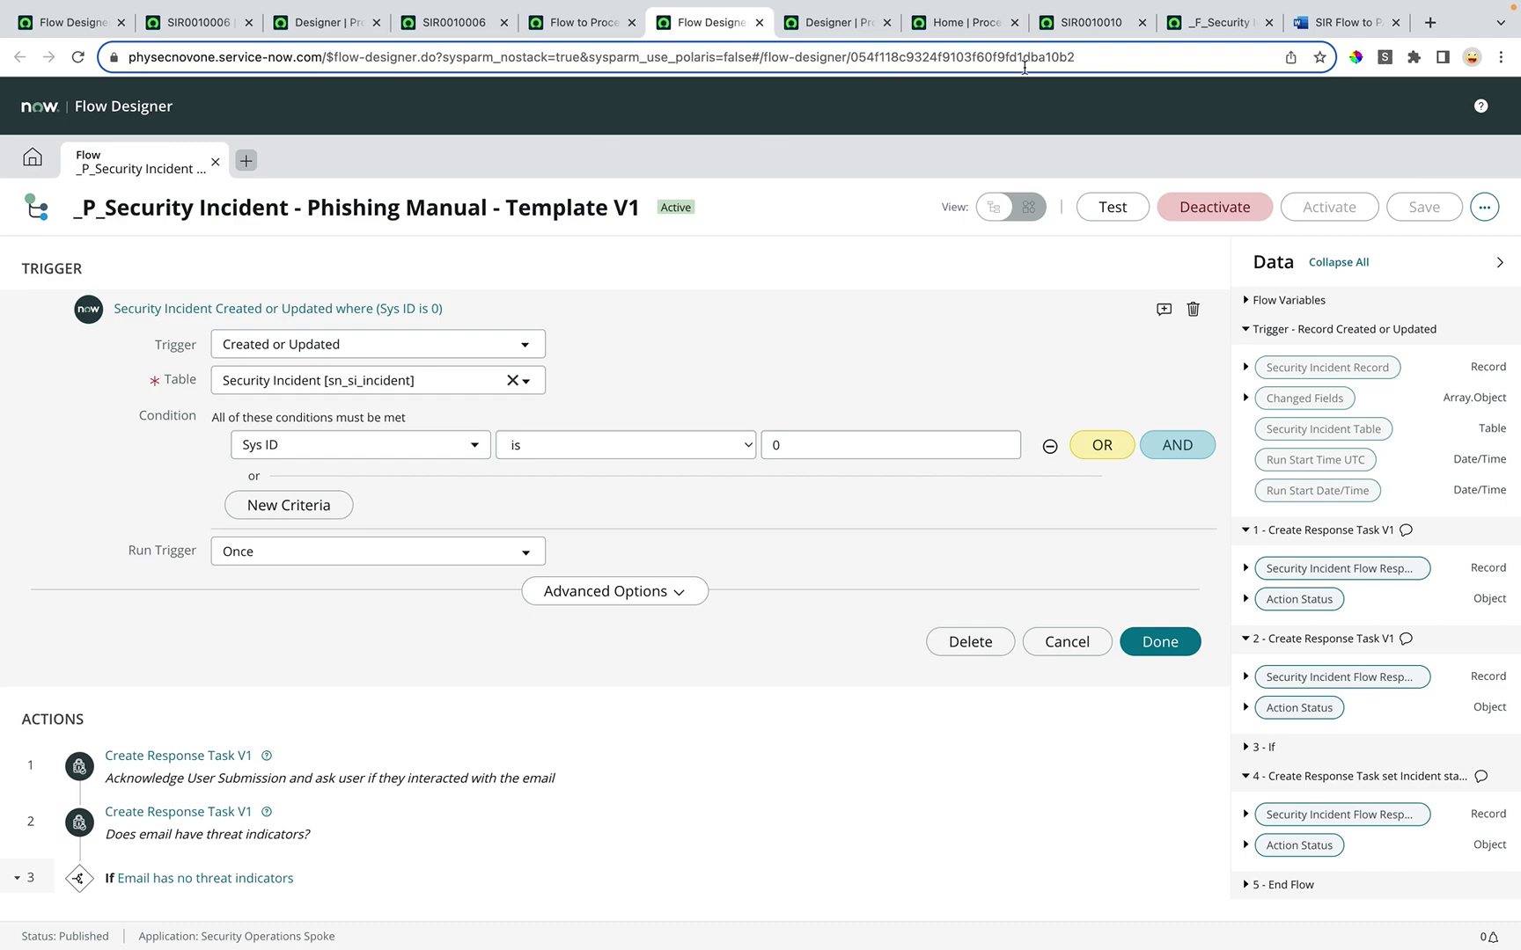
pyautogui.click(1092, 25)
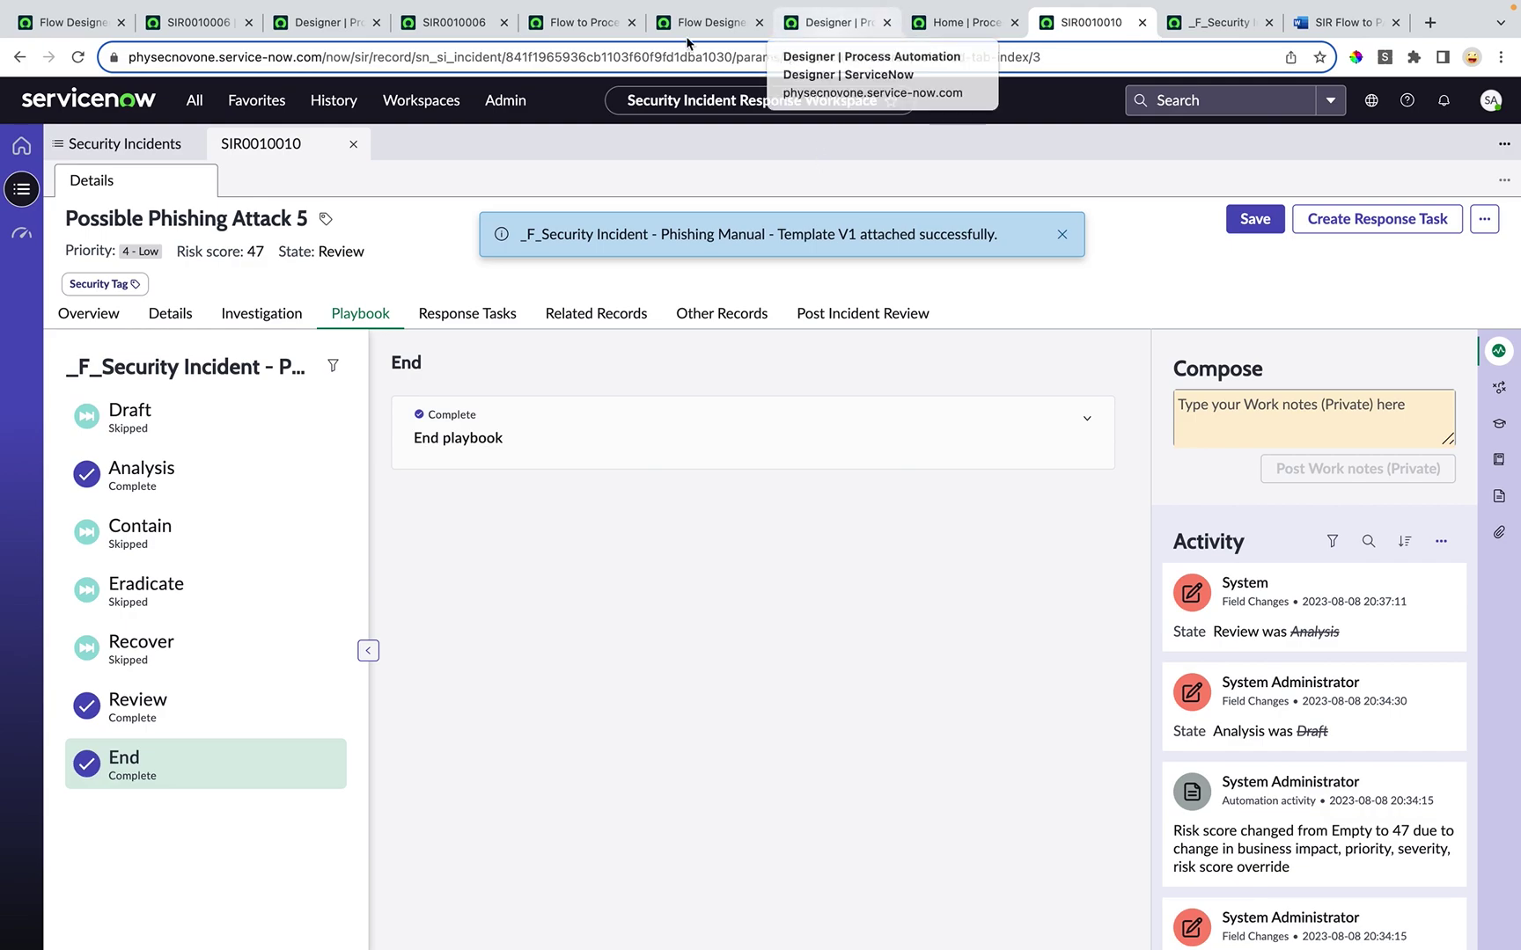
pyautogui.click(586, 26)
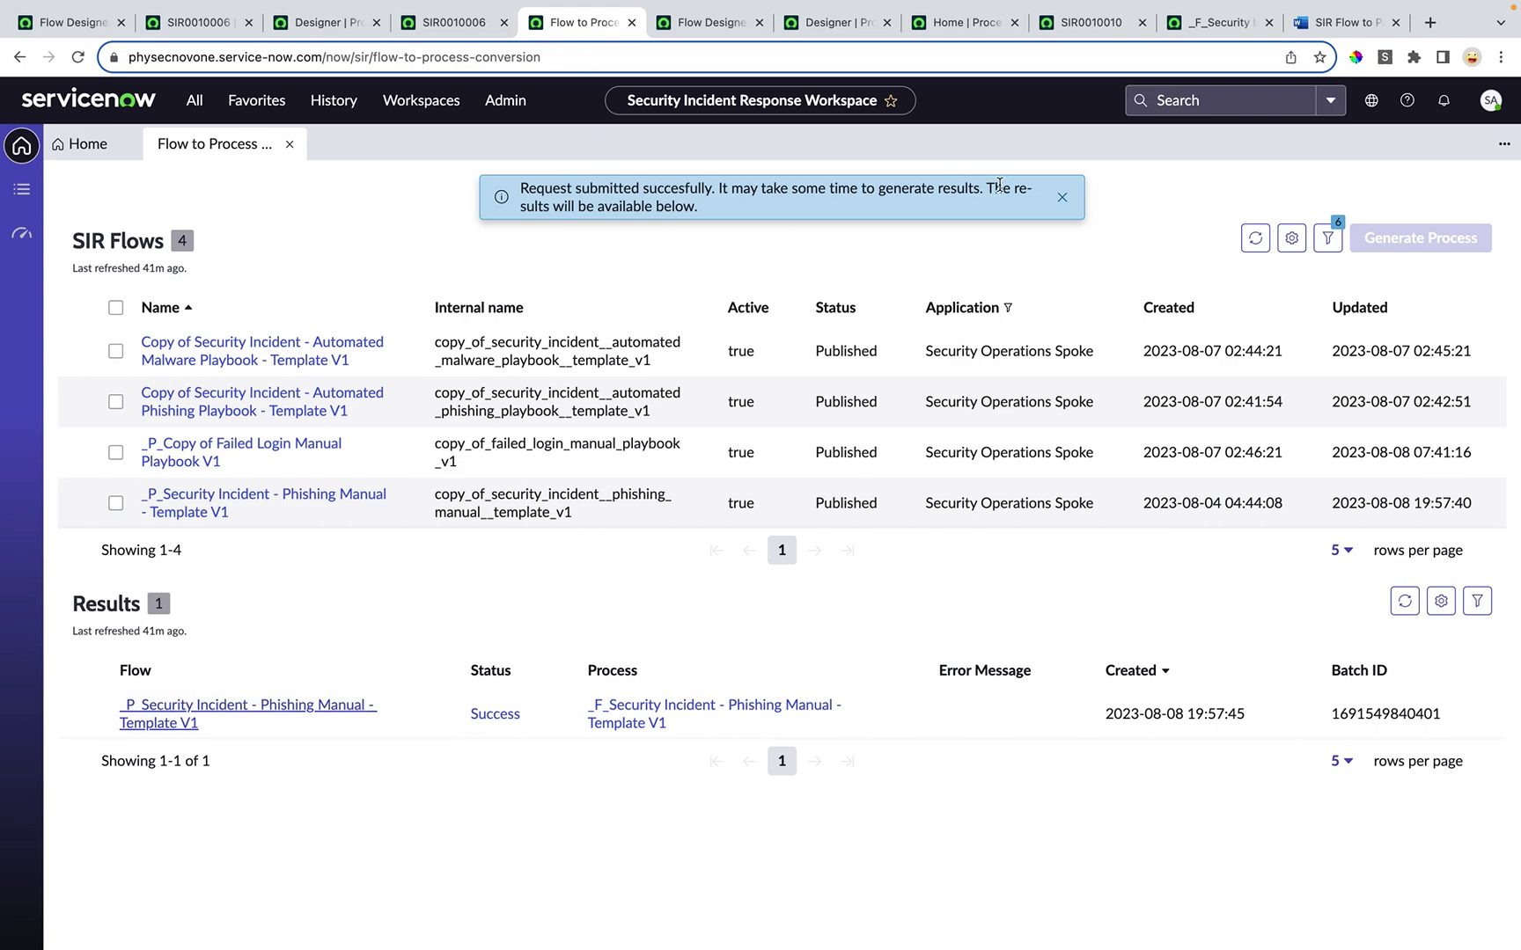
pyautogui.click(1065, 199)
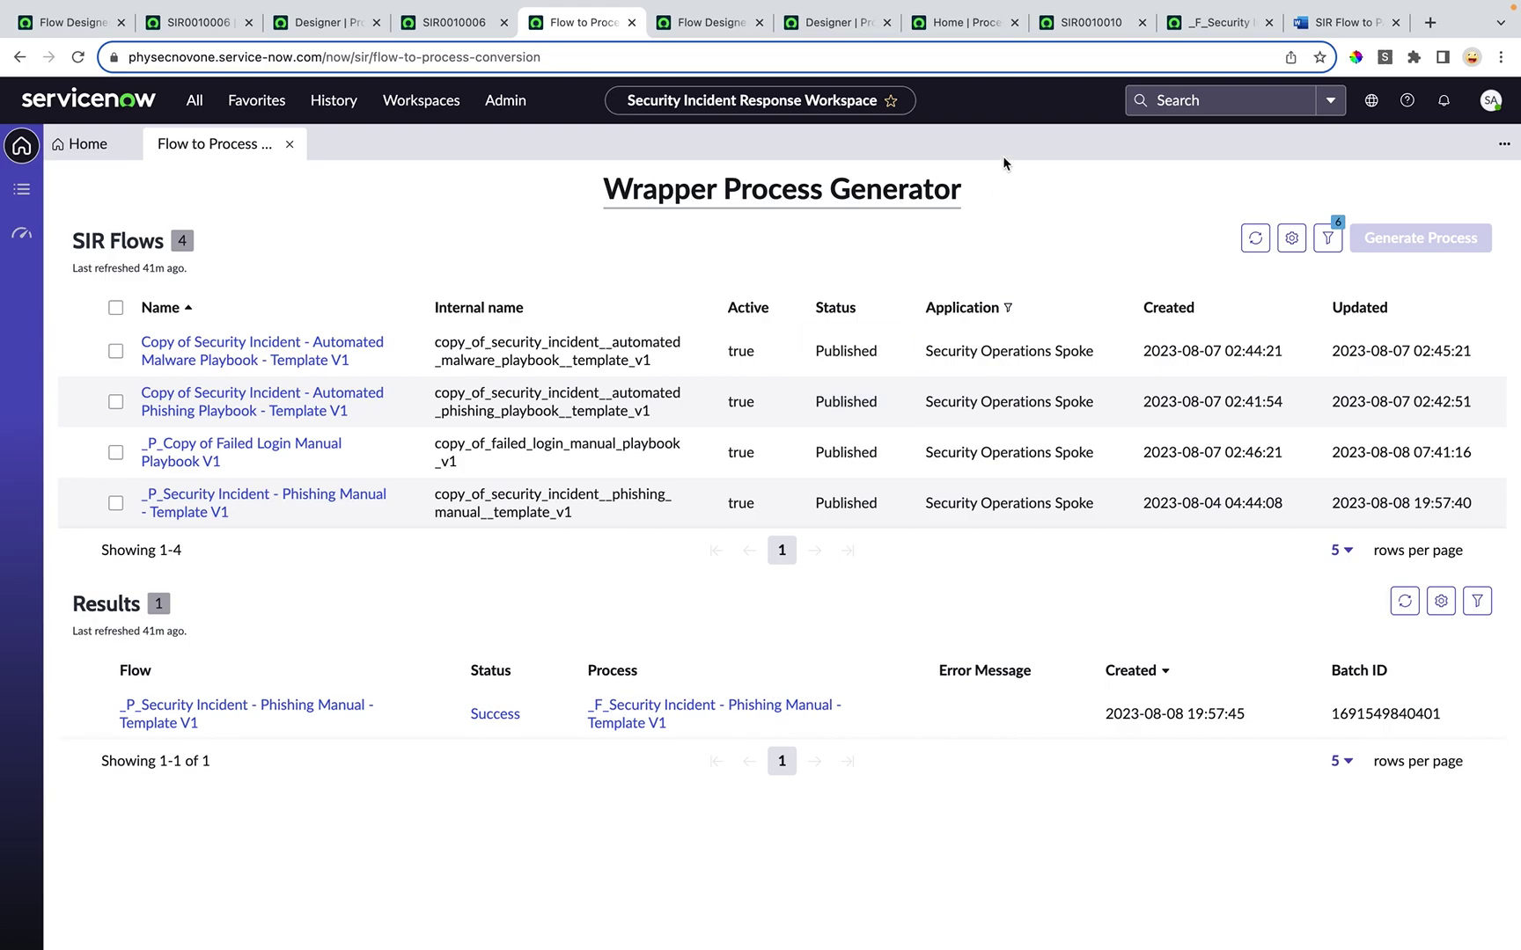
pyautogui.click(1072, 29)
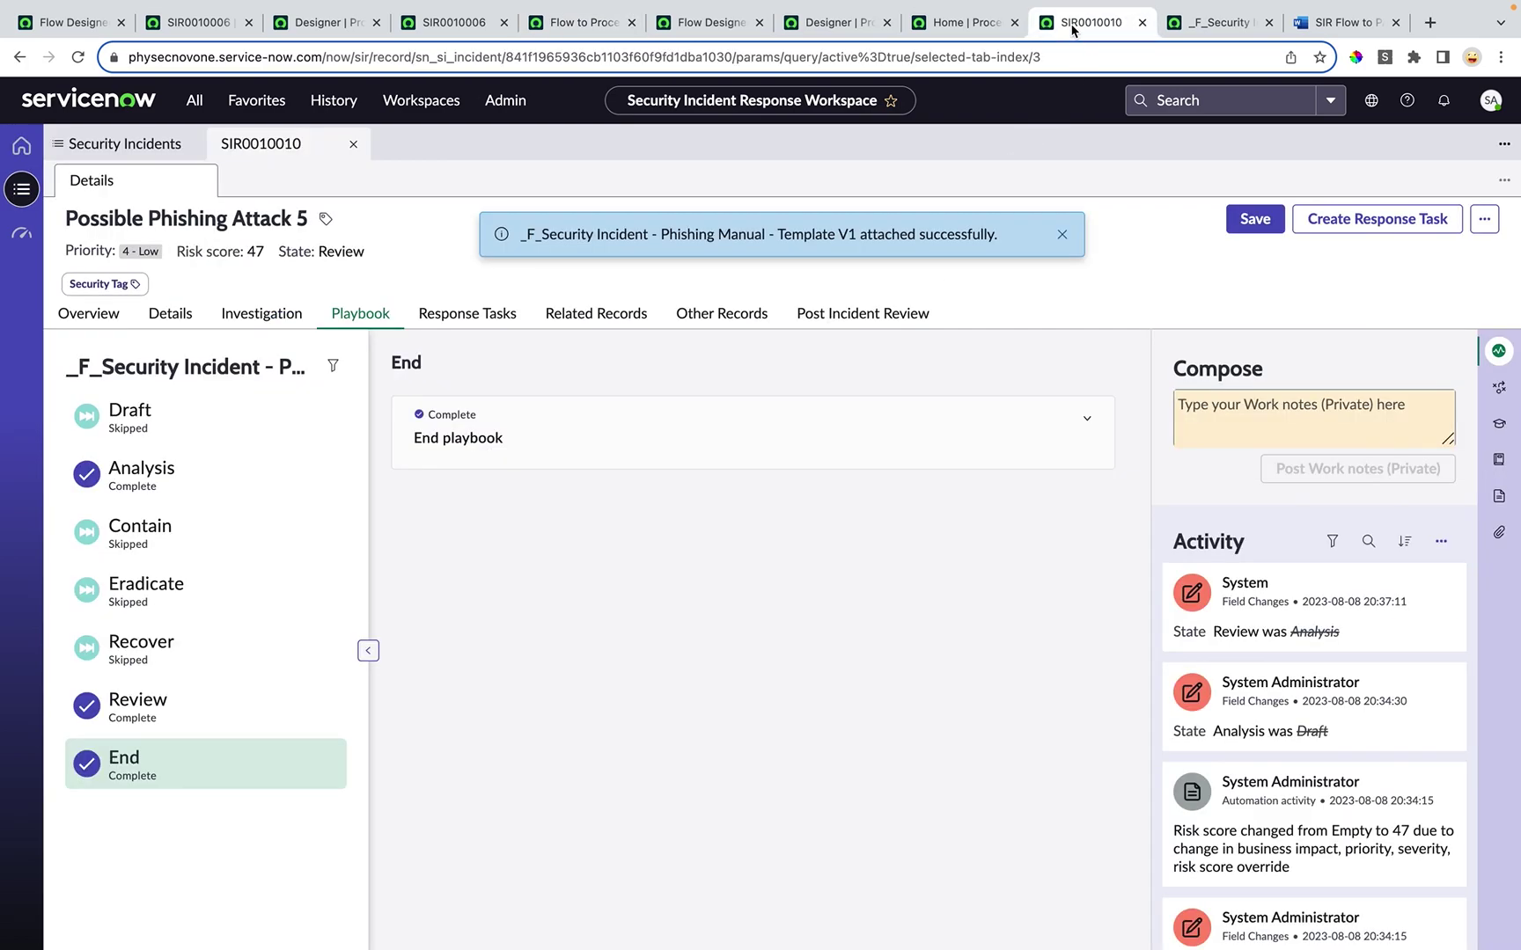